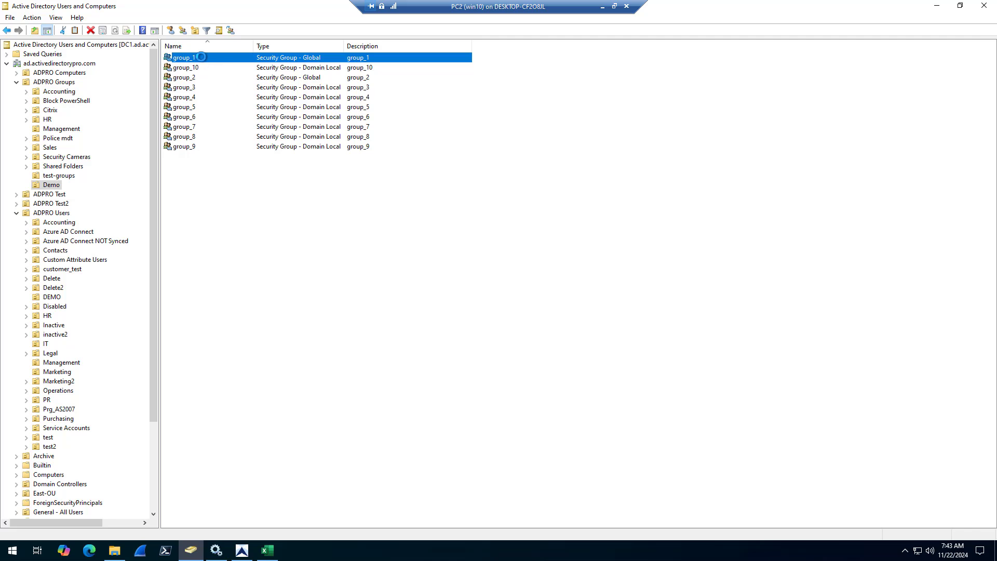
View the members list of group_1 and close its properties without changes
{"action": "left_click", "coordinate": [332, 138]}
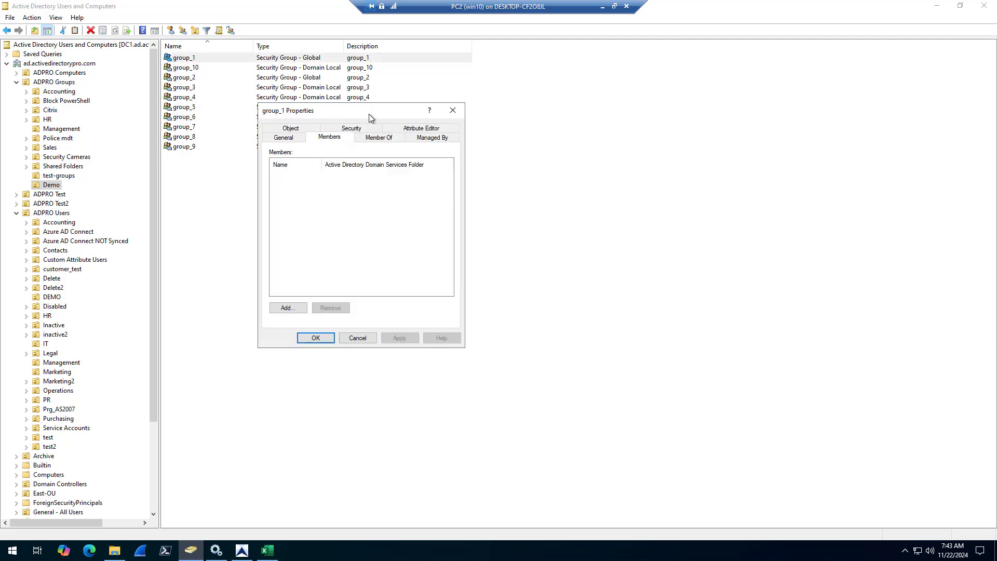
{"action": "left_click", "coordinate": [364, 339]}
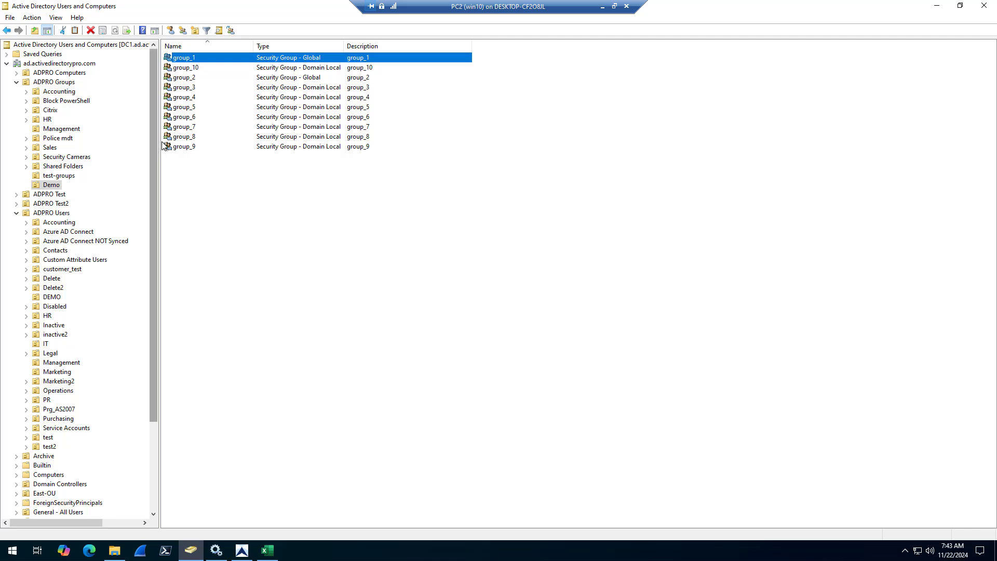
Switch to AD Pro Toolkit and open the Update Group Membership tool from the group management tools
{"action": "left_click", "coordinate": [241, 550]}
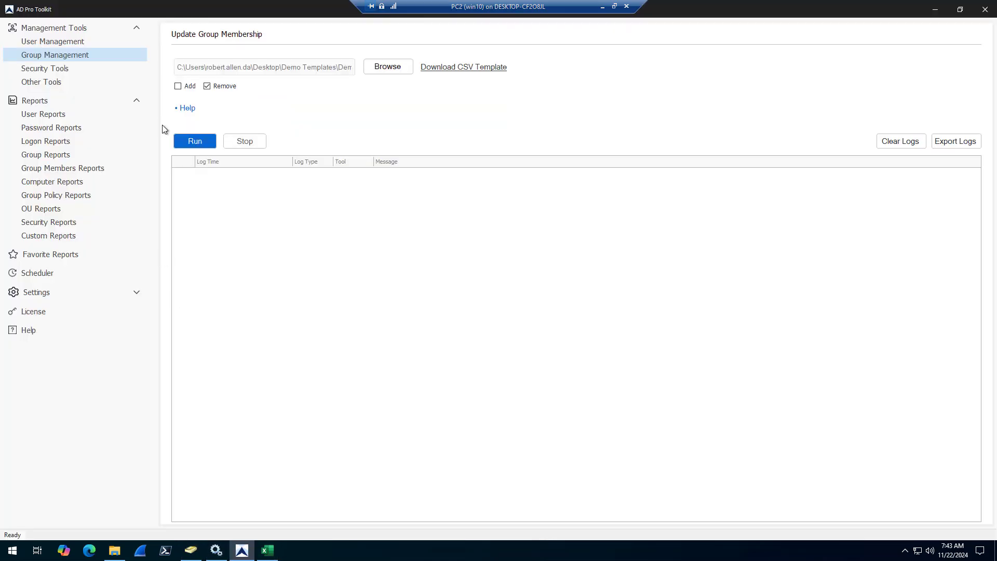
{"action": "left_click", "coordinate": [58, 55]}
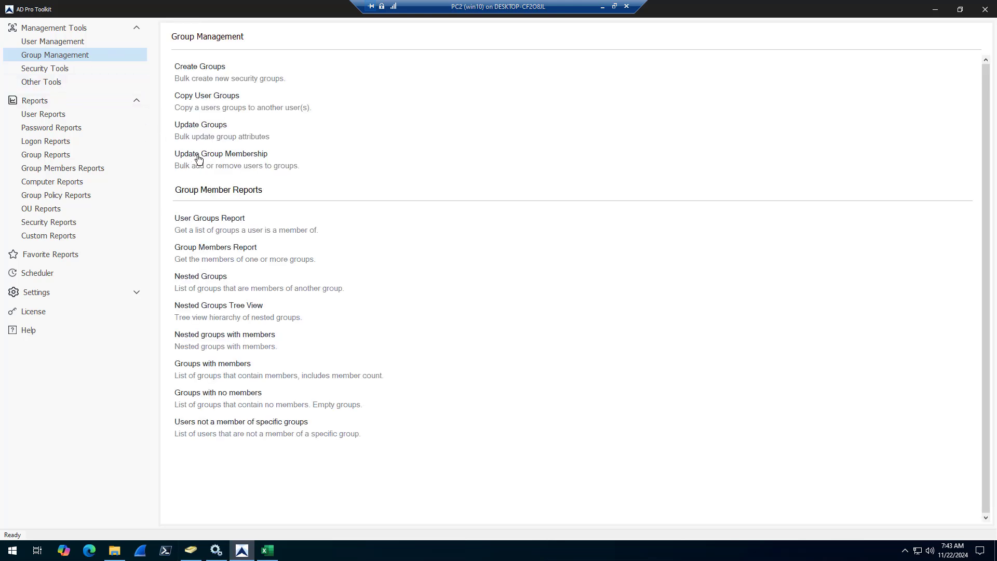
{"action": "left_click", "coordinate": [199, 160]}
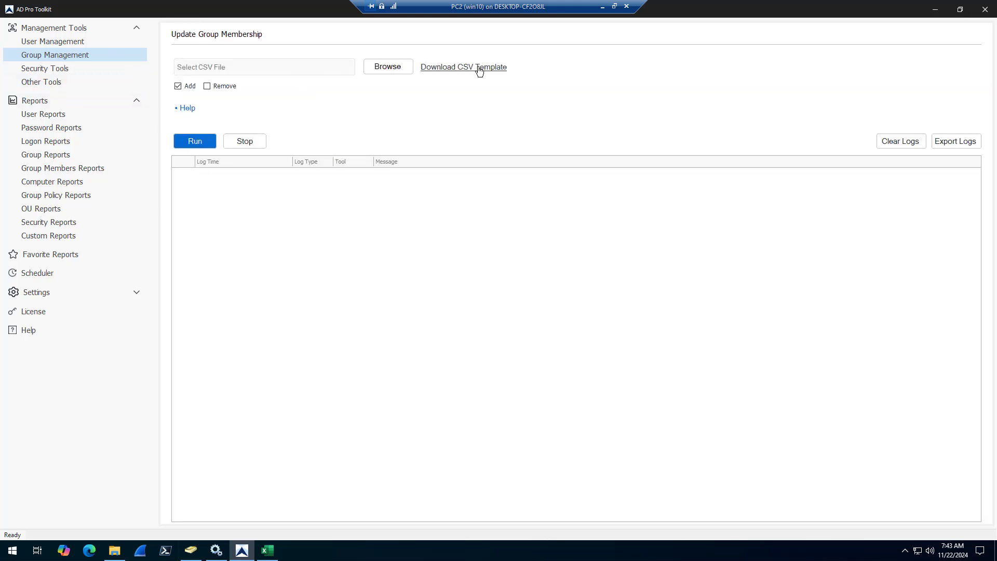
Switch to the "Demo - Add Users to groups.csv" file in Excel, auto-fit the sAMAccountName column and inspect the first user's row
{"action": "left_click", "coordinate": [267, 549]}
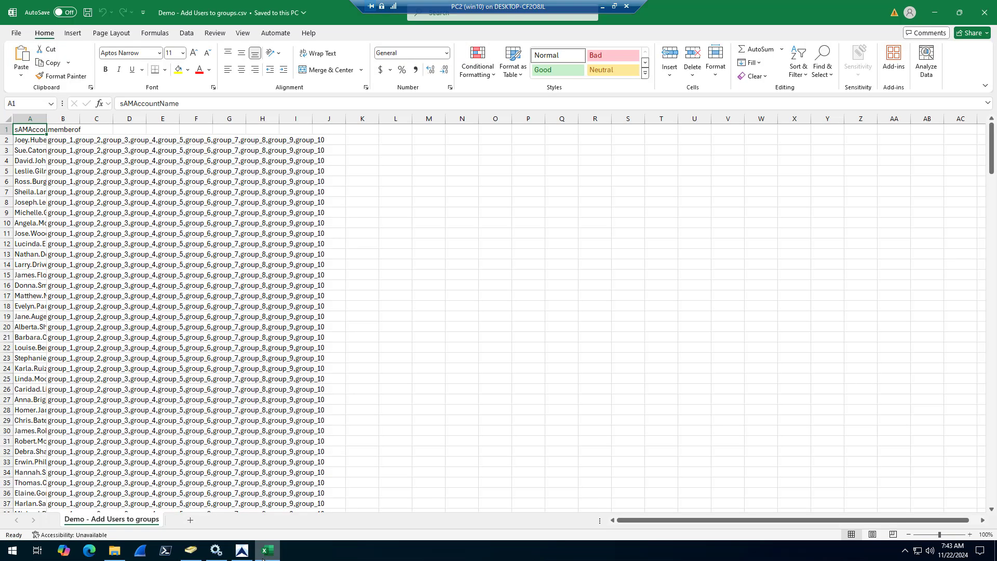
{"action": "double_click", "coordinate": [47, 114]}
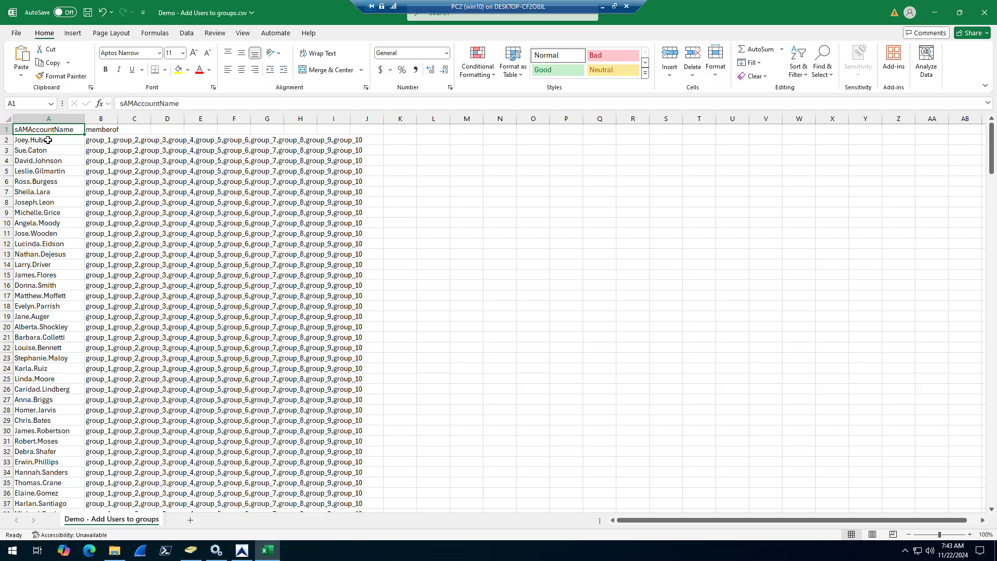
{"action": "left_click", "coordinate": [101, 141]}
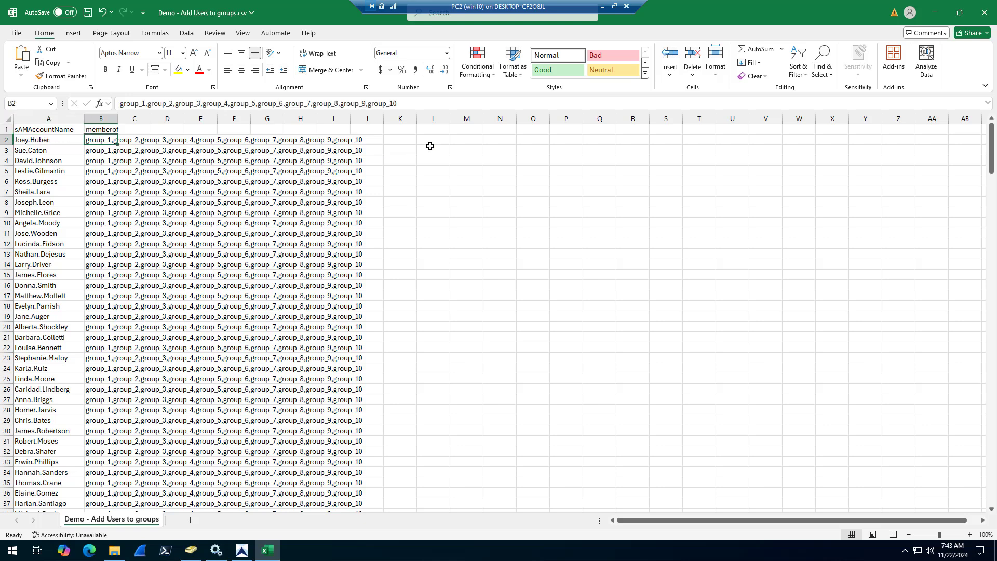
{"action": "left_click", "coordinate": [46, 140]}
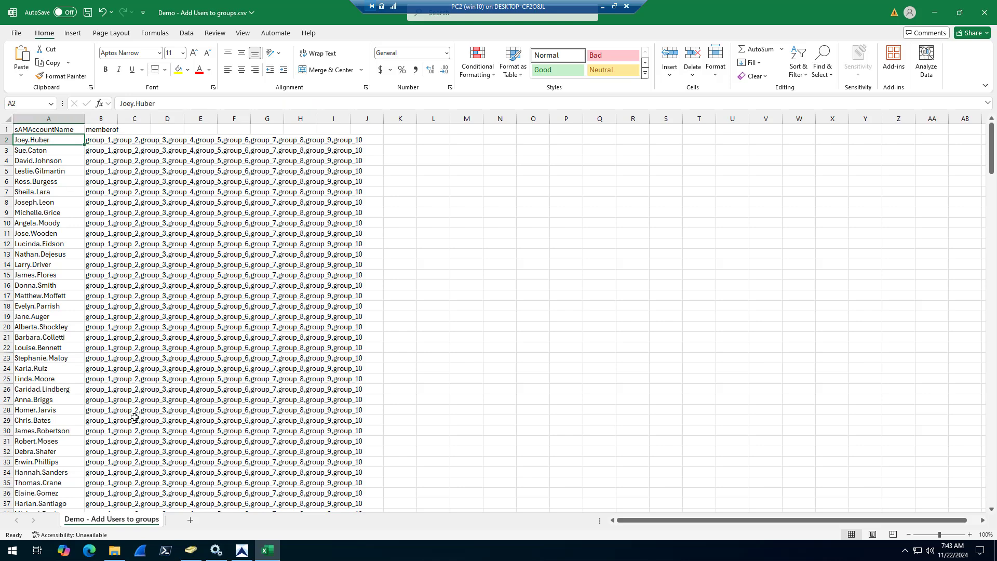
Switch to AD Pro Toolkit and run the All Users report on the entire domain to list every sAMAccountName
{"action": "left_click", "coordinate": [241, 550]}
{"action": "left_click", "coordinate": [41, 115]}
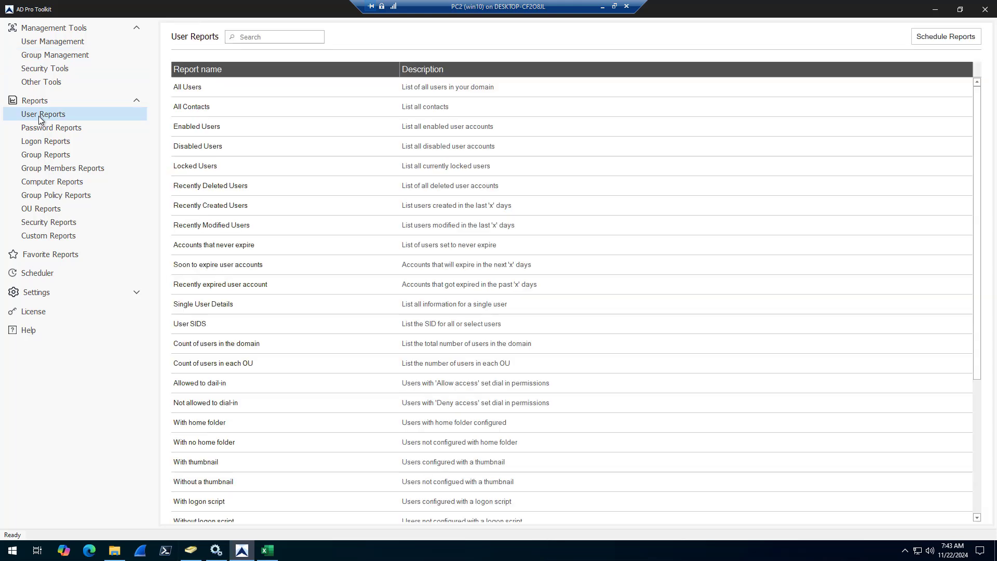
{"action": "left_click", "coordinate": [193, 86]}
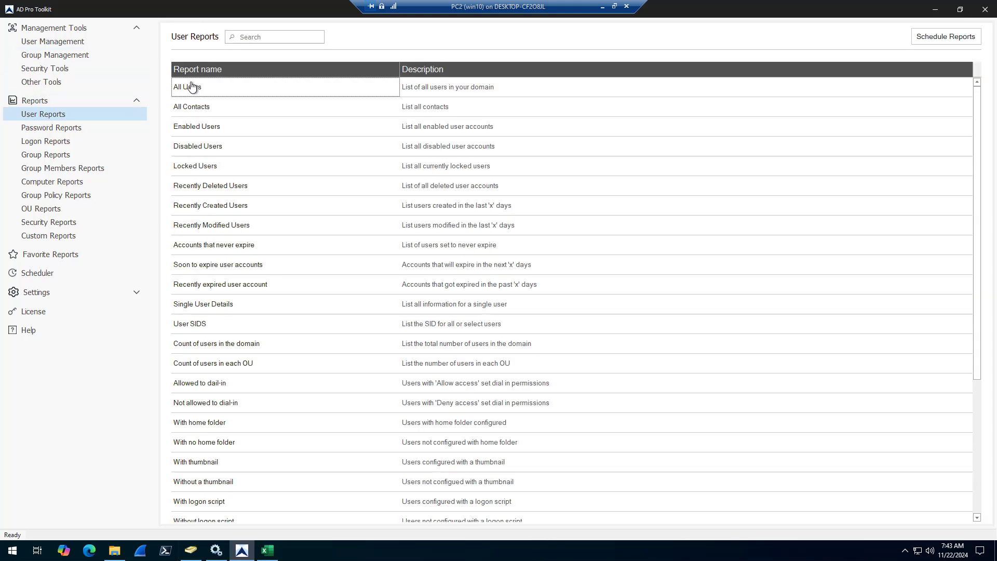
{"action": "double_click", "coordinate": [192, 87]}
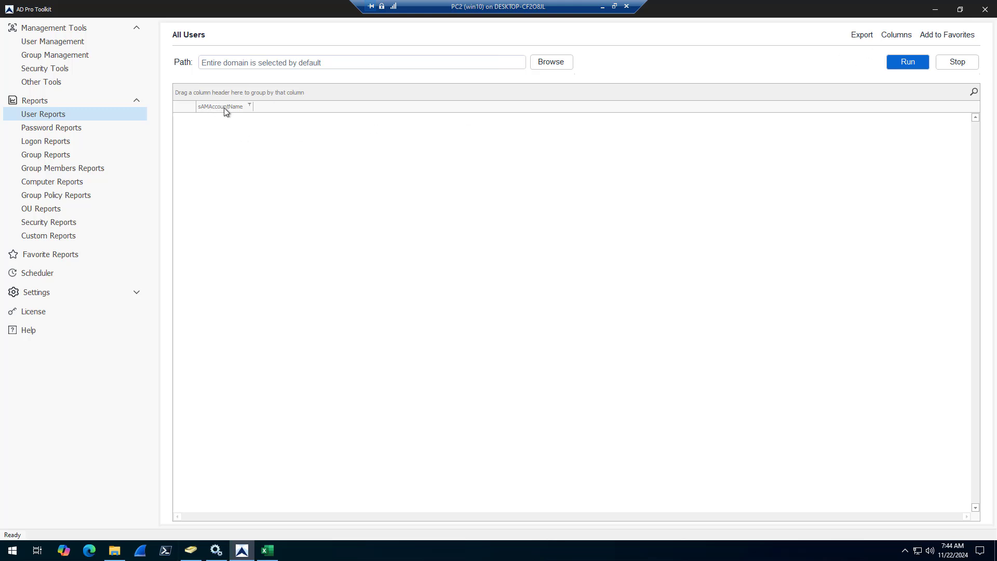
{"action": "left_click", "coordinate": [551, 62]}
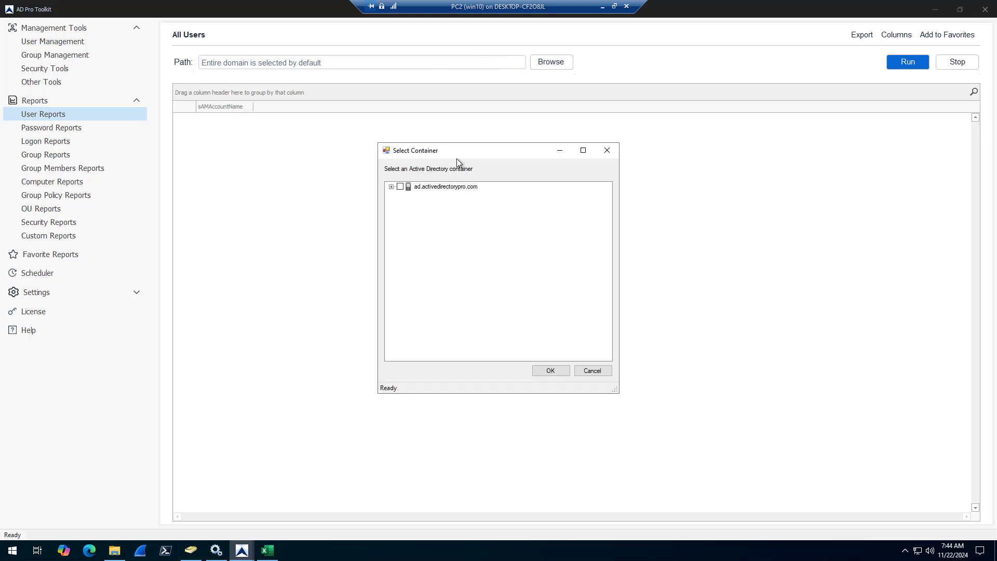
{"action": "left_click", "coordinate": [391, 187]}
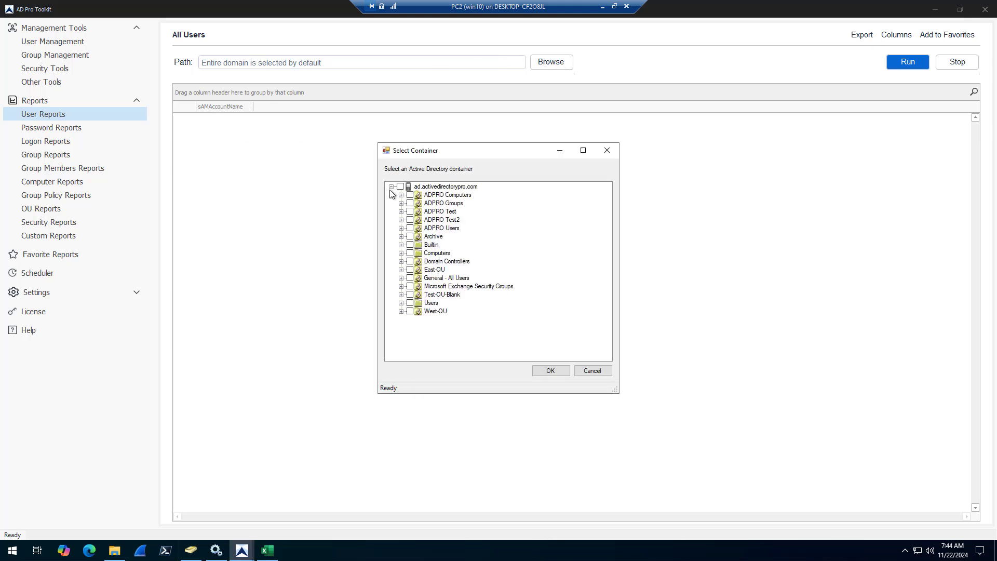
{"action": "left_click", "coordinate": [591, 371]}
{"action": "left_click", "coordinate": [904, 61]}
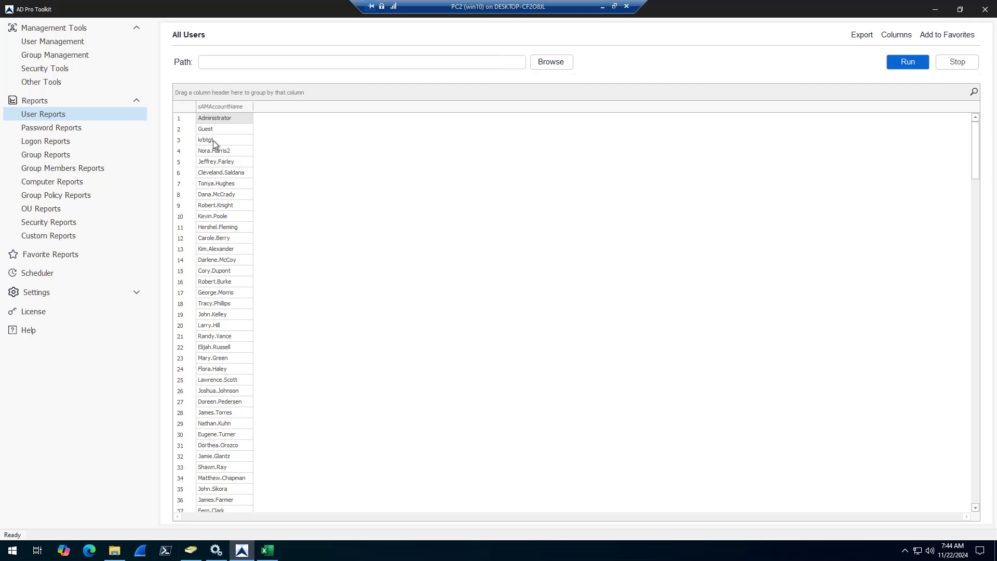
Switch back to Excel, auto-fit the memberof column while reviewing the rows, and save the CSV file on closing it
{"action": "left_click", "coordinate": [271, 550]}
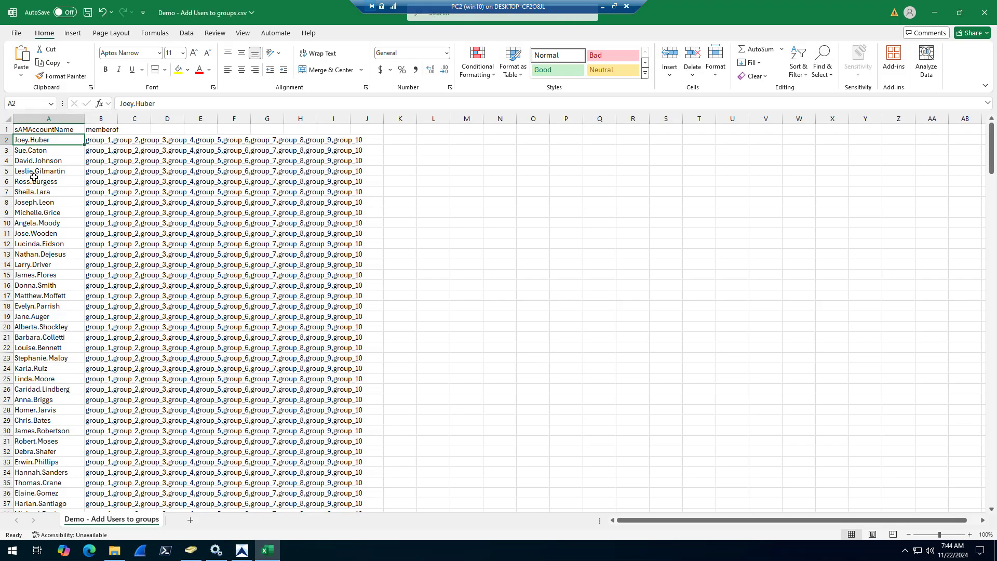
{"action": "left_click", "coordinate": [95, 141]}
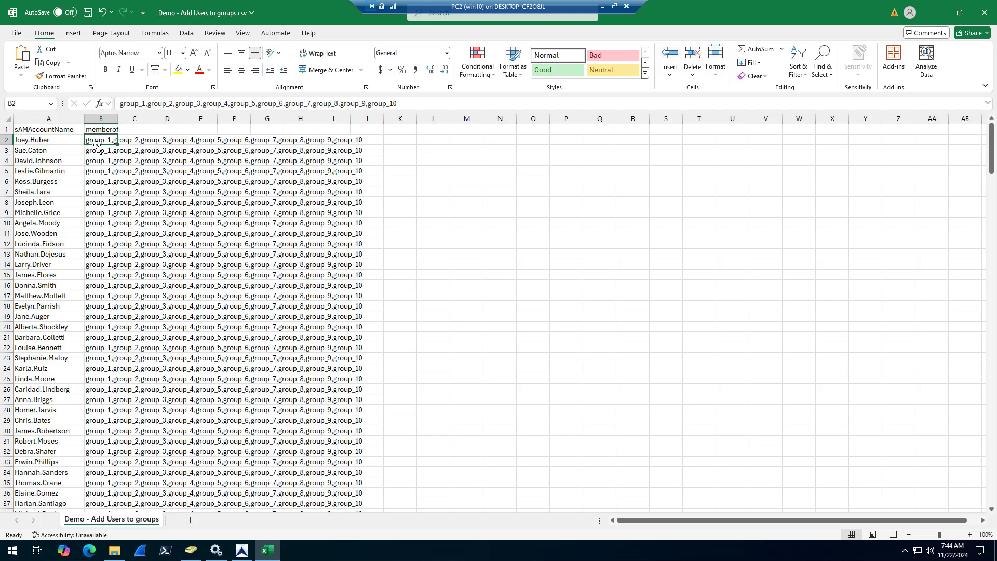
{"action": "double_click", "coordinate": [121, 116]}
{"action": "left_click_drag", "start_coordinate": [991, 145], "coordinate": [730, 359]}
{"action": "scroll", "coordinate": [728, 355], "scroll_direction": "down", "scroll_amount": 12}
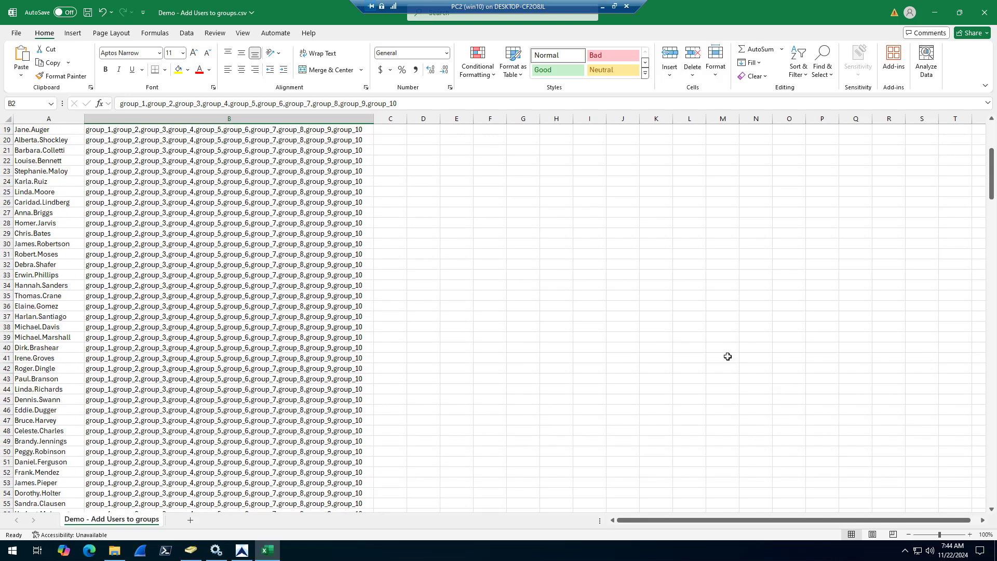
{"action": "left_click_drag", "start_coordinate": [990, 223], "coordinate": [97, 129]}
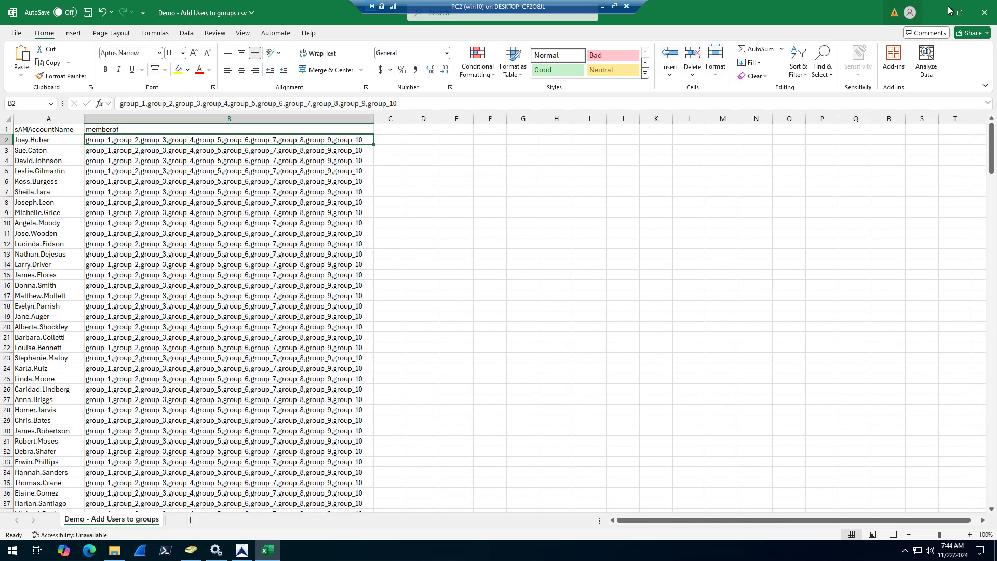
{"action": "left_click", "coordinate": [975, 10]}
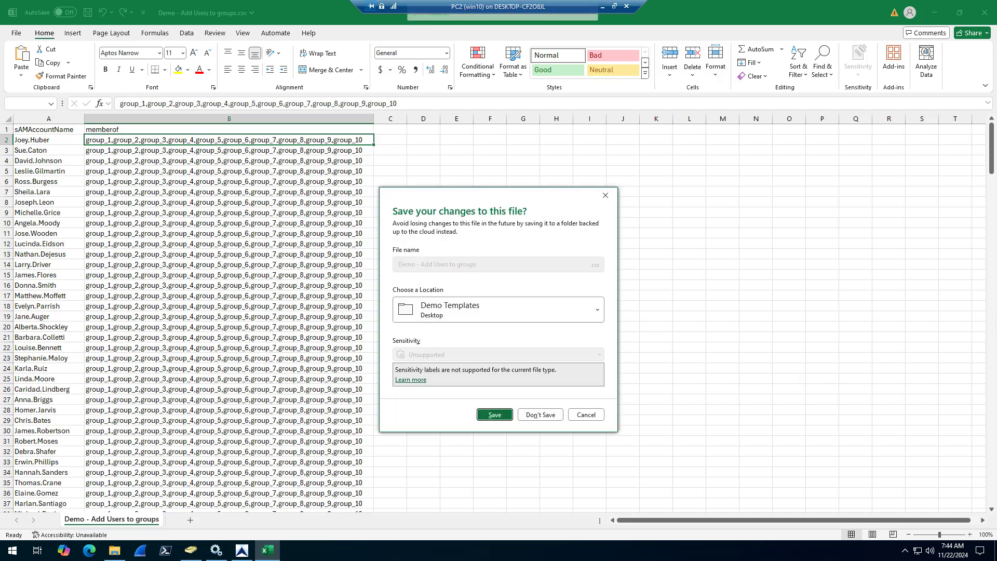
{"action": "left_click", "coordinate": [494, 415]}
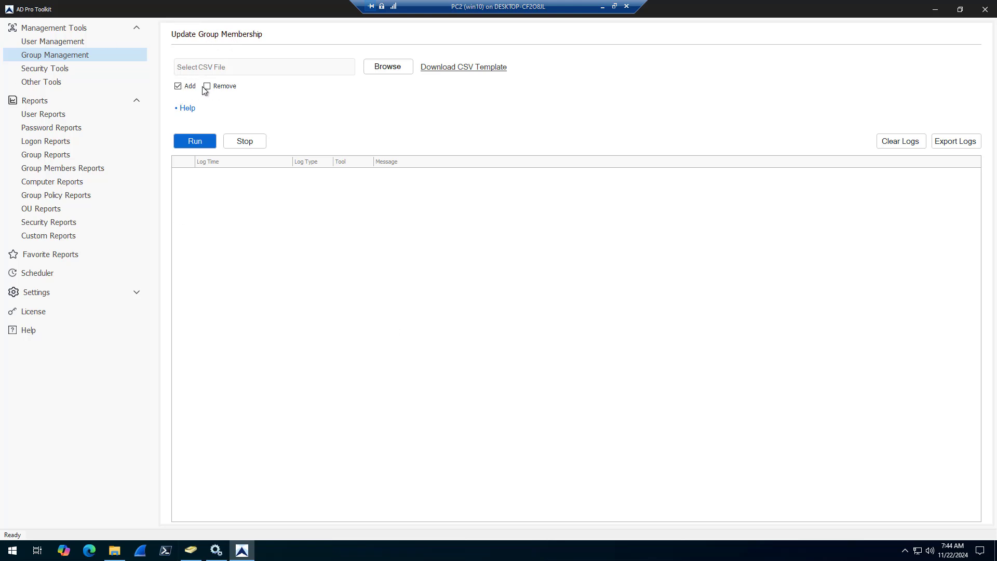
Load "Demo - Add Users to groups.csv" into the Update Group Membership tool and run it with the Add option
{"action": "left_click", "coordinate": [384, 68]}
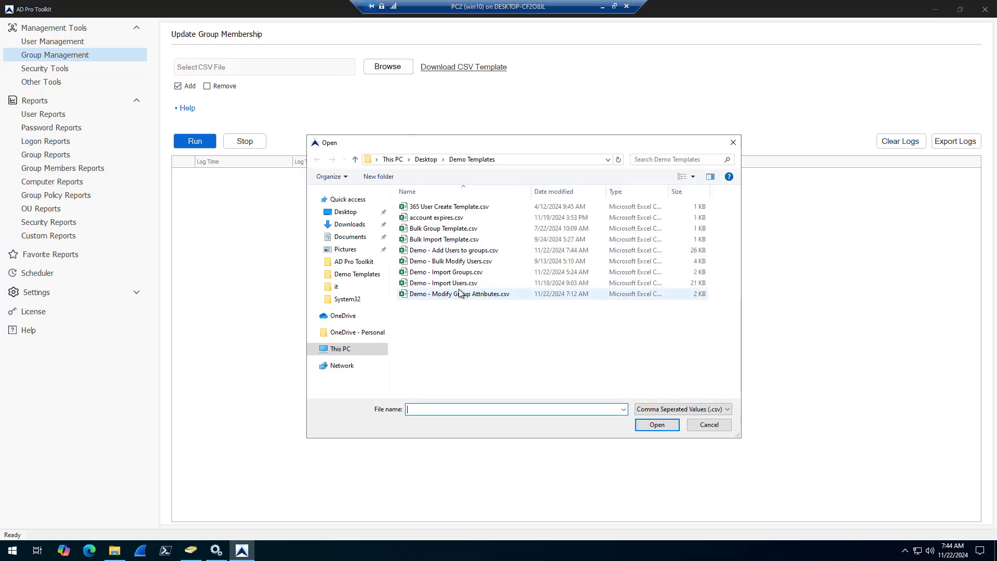
{"action": "left_click", "coordinate": [454, 251]}
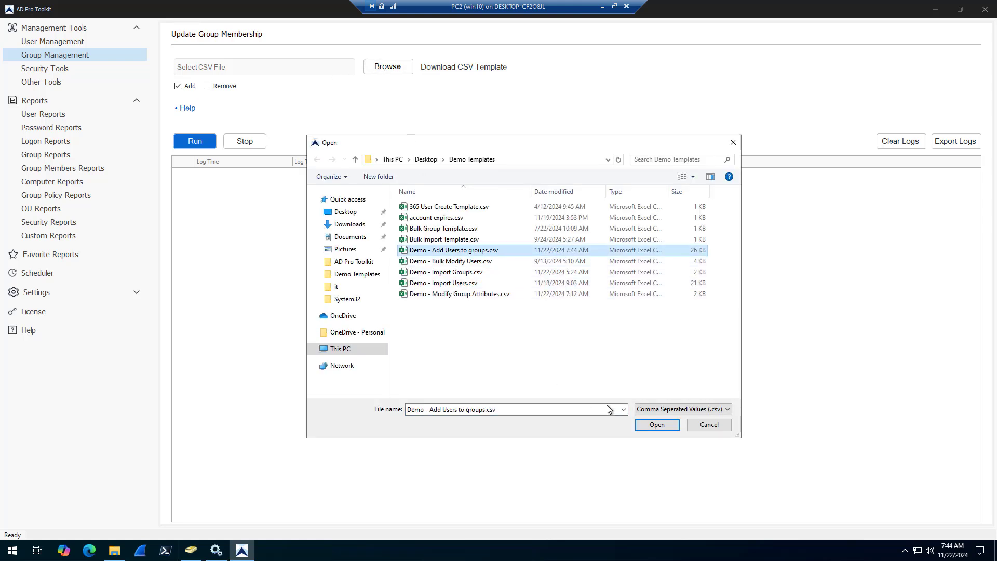
{"action": "left_click", "coordinate": [657, 424]}
{"action": "left_click", "coordinate": [196, 142]}
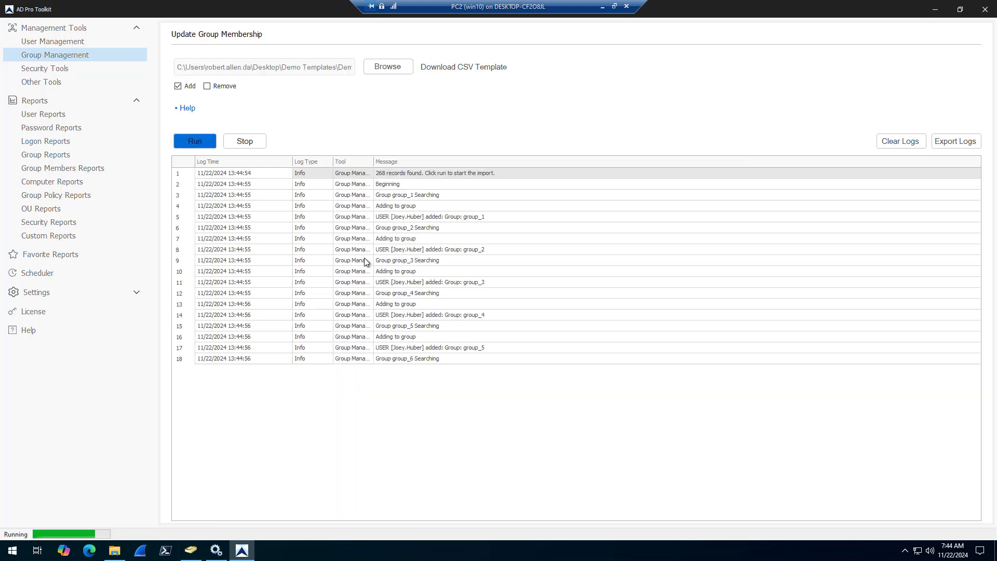
{"action": "left_click", "coordinate": [195, 557]}
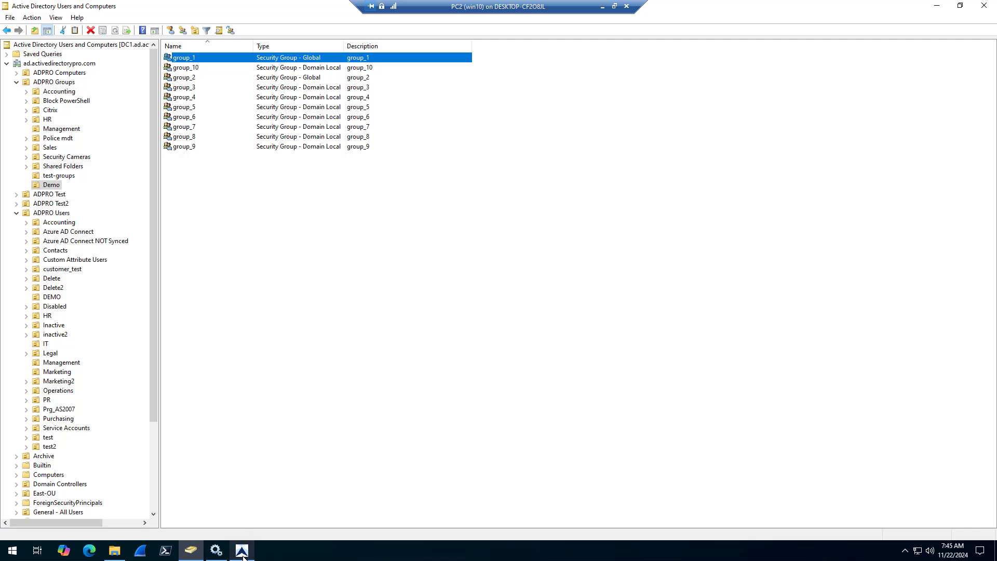
{"action": "left_click", "coordinate": [242, 550]}
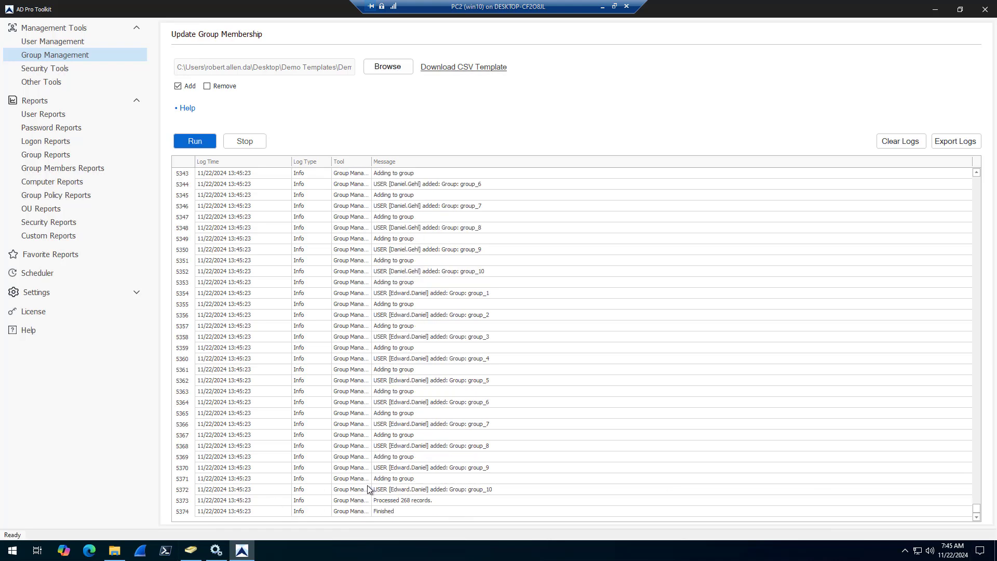
Switch to Active Directory Users and Computers, refresh the Demo OU and review the full members list of group_1
{"action": "left_click", "coordinate": [191, 549]}
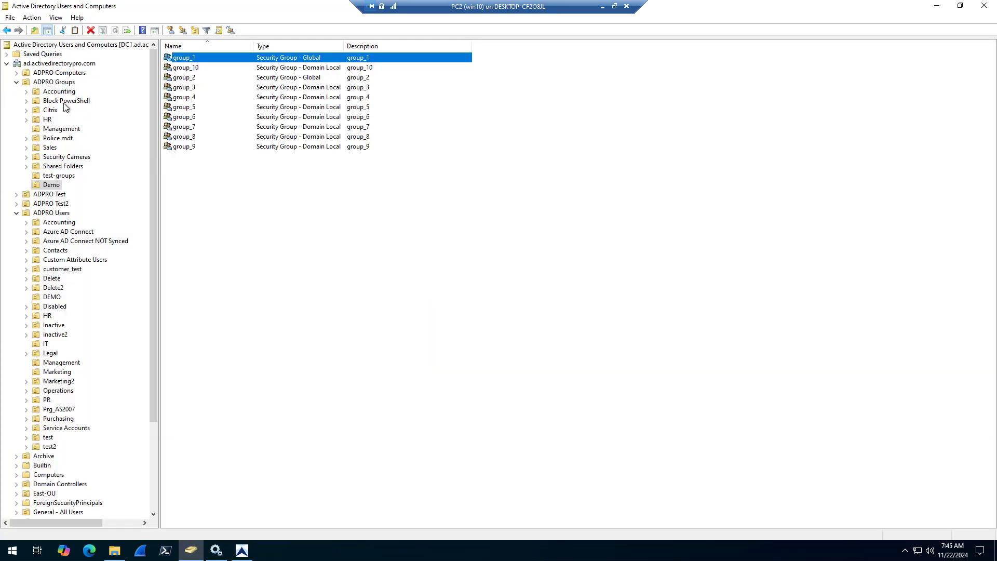
{"action": "right_click", "coordinate": [51, 186]}
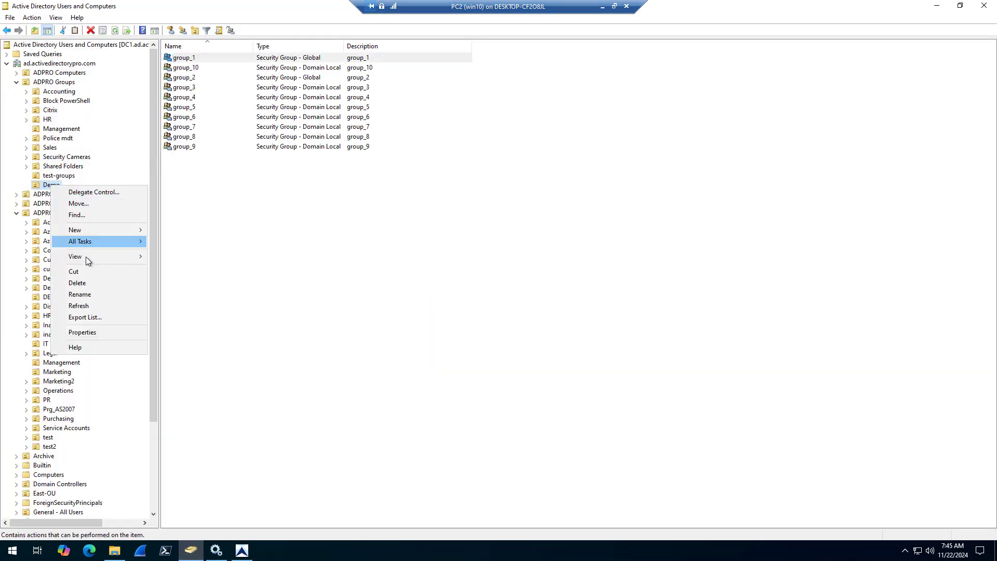
{"action": "left_click", "coordinate": [94, 305]}
{"action": "right_click", "coordinate": [186, 57]}
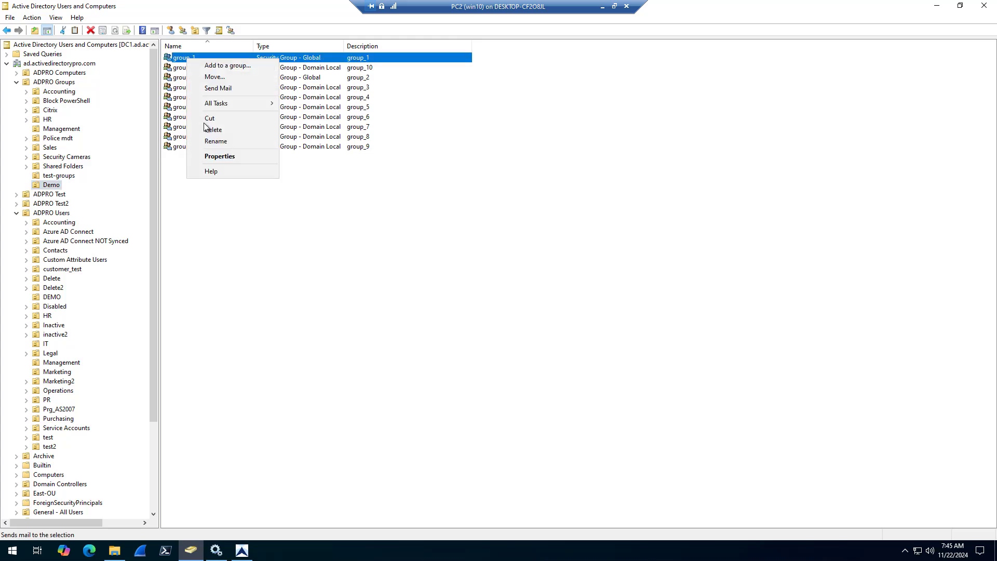
{"action": "left_click", "coordinate": [219, 156]}
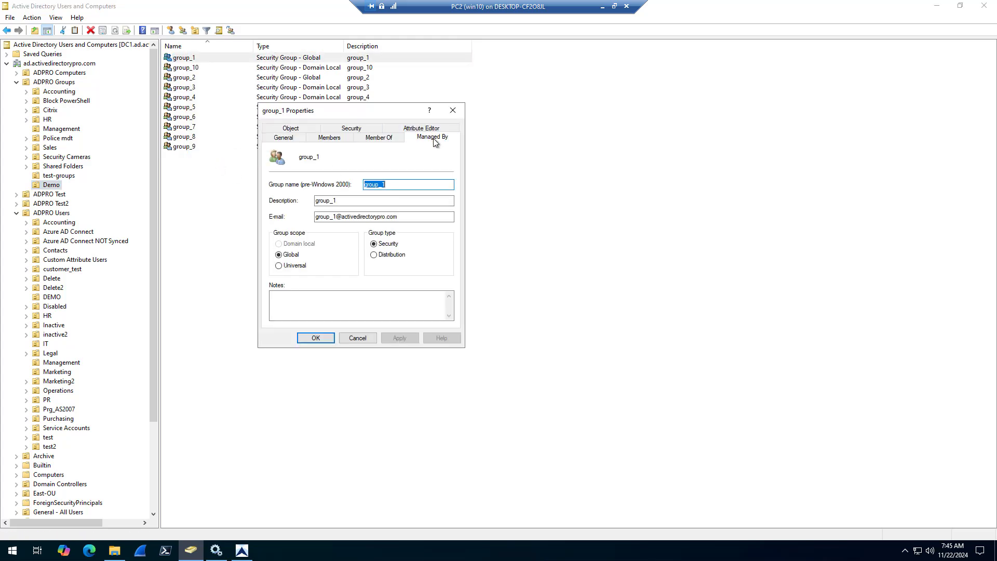
{"action": "left_click", "coordinate": [432, 137]}
{"action": "left_click", "coordinate": [330, 137]}
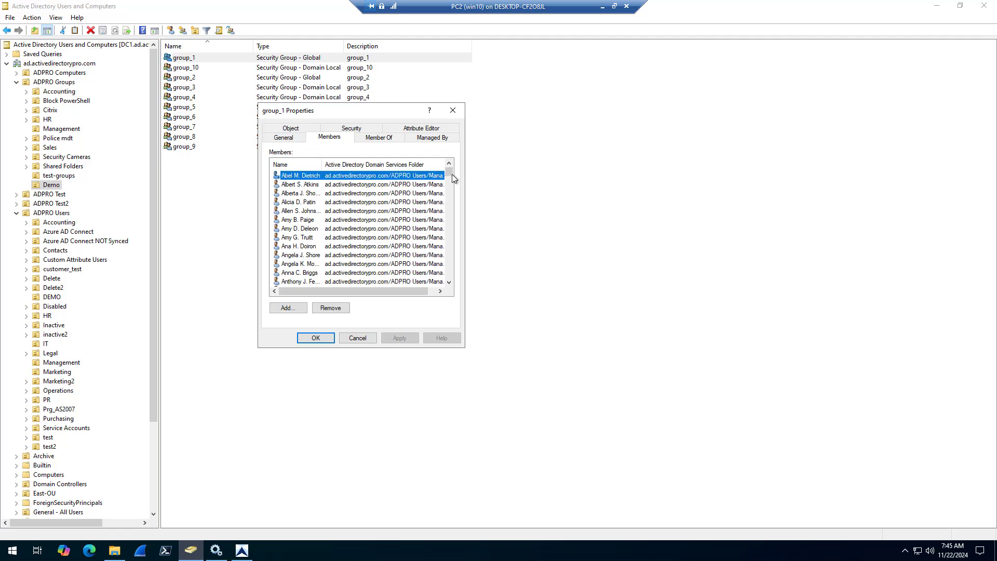
{"action": "left_click_drag", "start_coordinate": [451, 177], "coordinate": [460, 280]}
{"action": "left_click", "coordinate": [357, 338]}
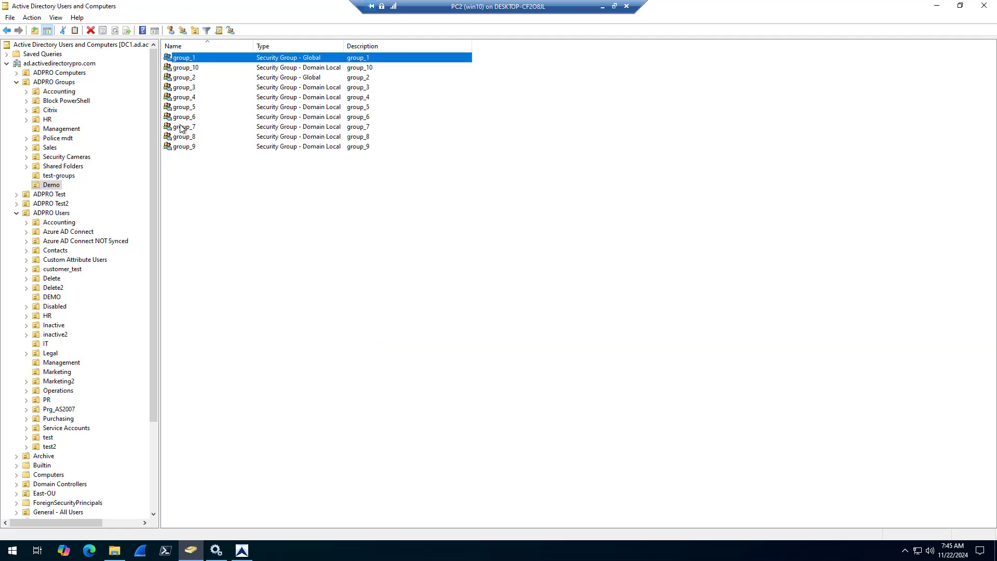
Open the properties of group_5 and review its members list through to the end
{"action": "right_click", "coordinate": [182, 108]}
{"action": "left_click", "coordinate": [216, 206]}
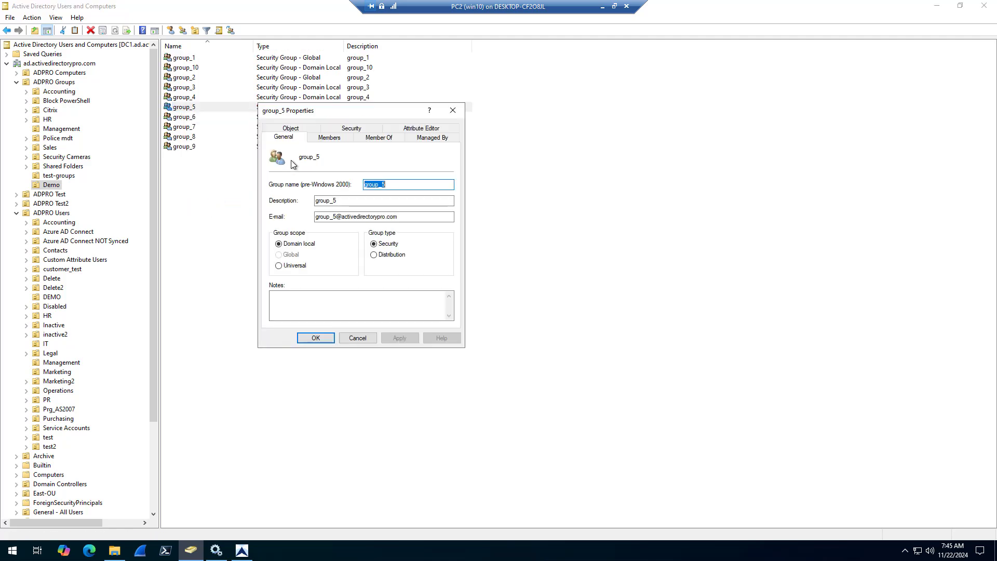
{"action": "left_click", "coordinate": [328, 139]}
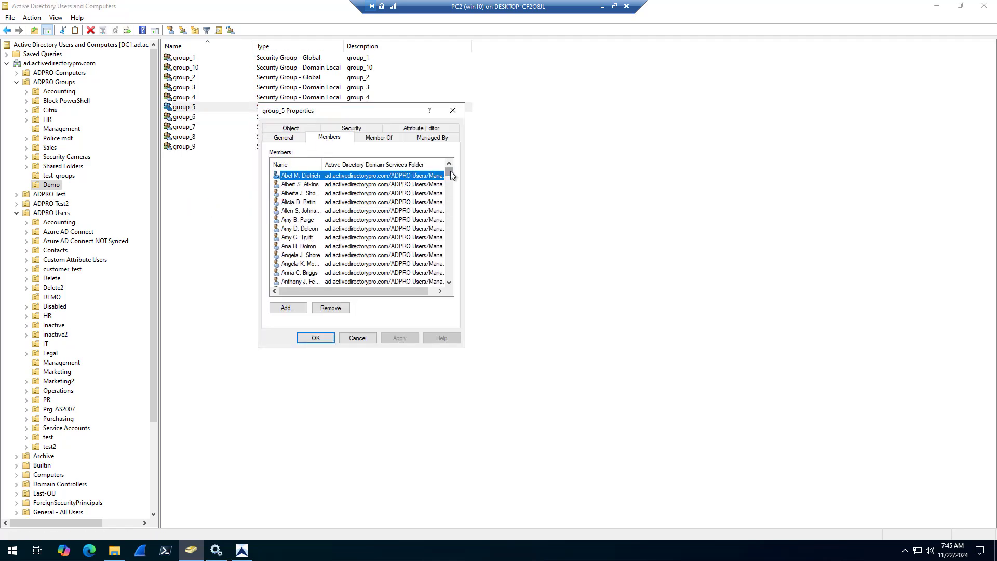
{"action": "left_click_drag", "start_coordinate": [450, 169], "coordinate": [451, 290]}
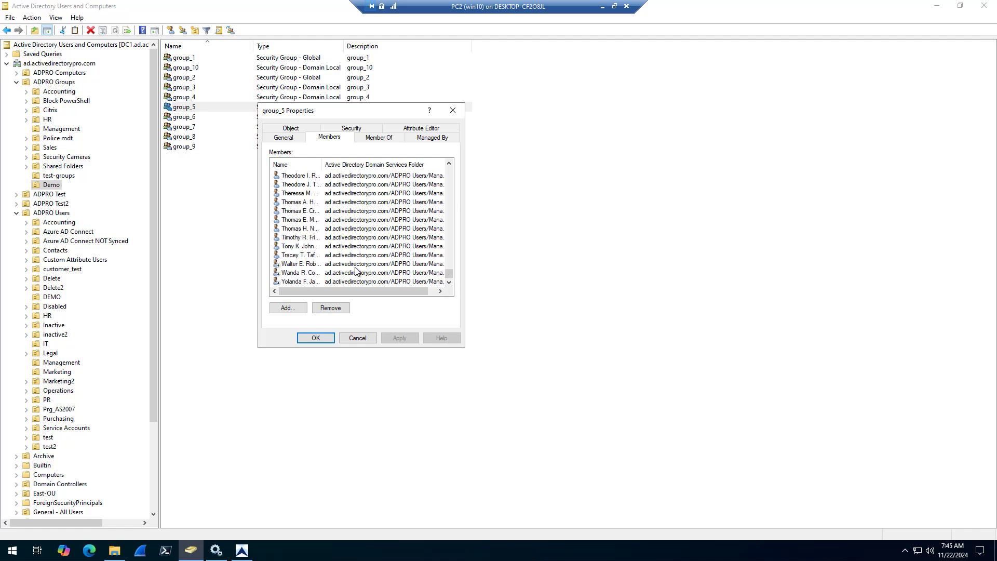
Close the group_5 properties and open "Demo - Add Users to groups.csv" in Excel from the Demo Templates folder in File Explorer
{"action": "left_click", "coordinate": [361, 342]}
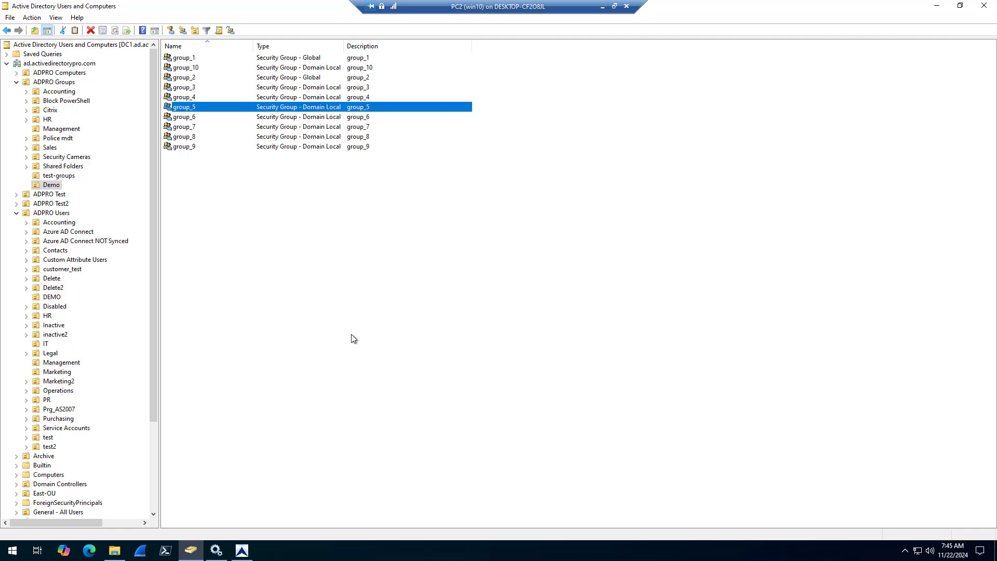
{"action": "mouse_move", "coordinate": [241, 551]}
{"action": "left_click", "coordinate": [241, 518]}
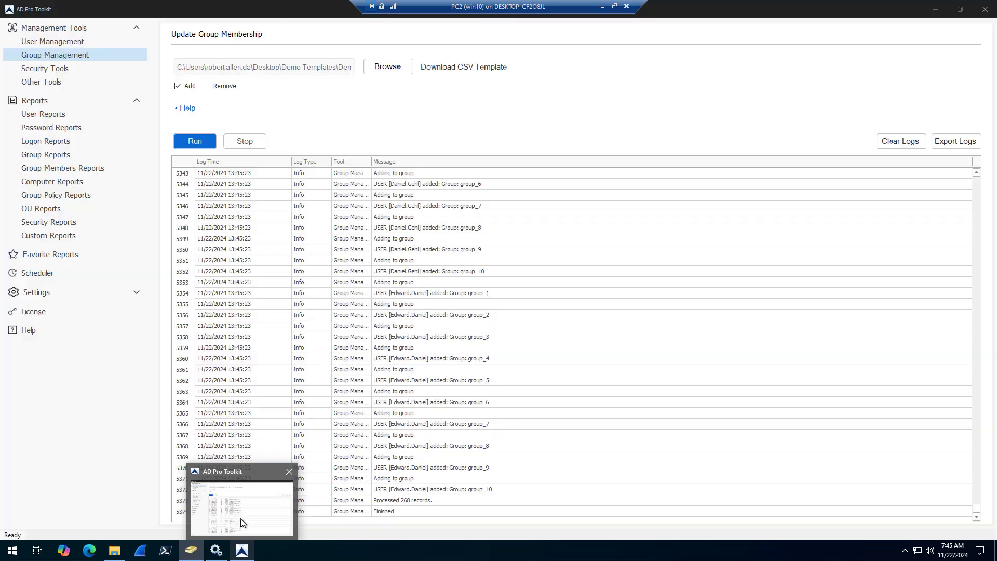
{"action": "left_click", "coordinate": [116, 549]}
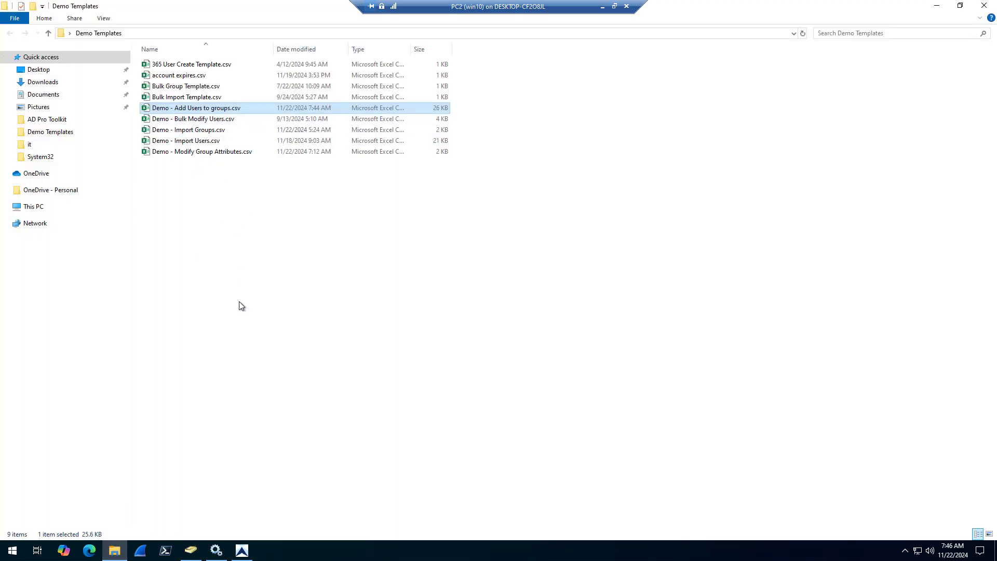
{"action": "key", "text": "Return"}
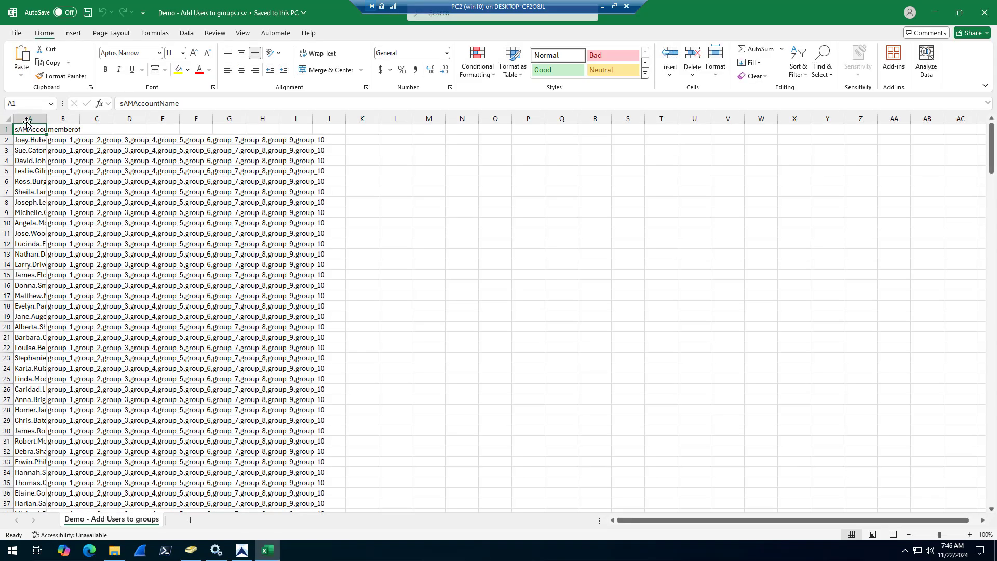
Auto-fit the sAMAccountName column, check the memberof entries and close the CSV file
{"action": "left_click", "coordinate": [27, 121]}
{"action": "double_click", "coordinate": [47, 119]}
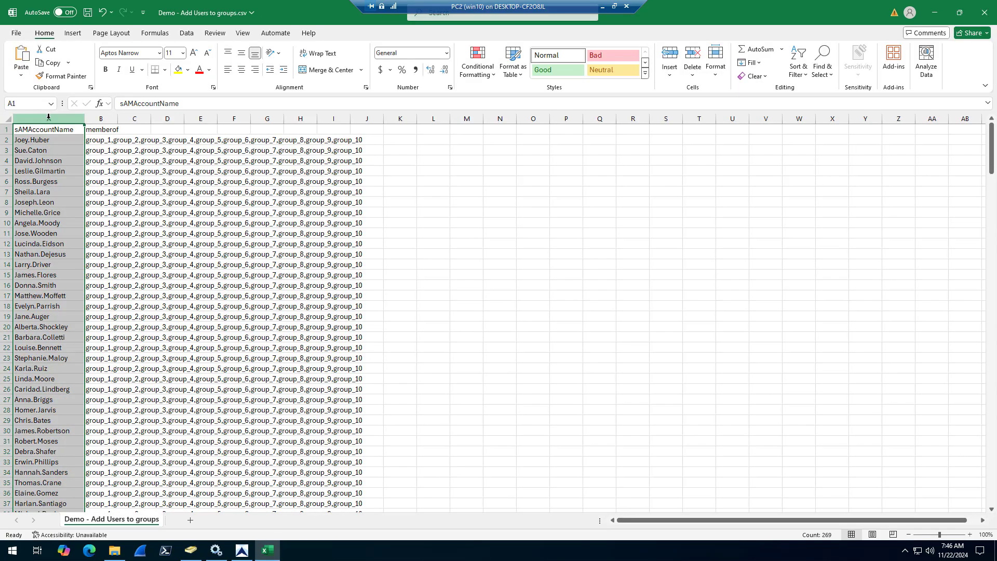
{"action": "left_click", "coordinate": [100, 131]}
{"action": "left_click", "coordinate": [97, 140]}
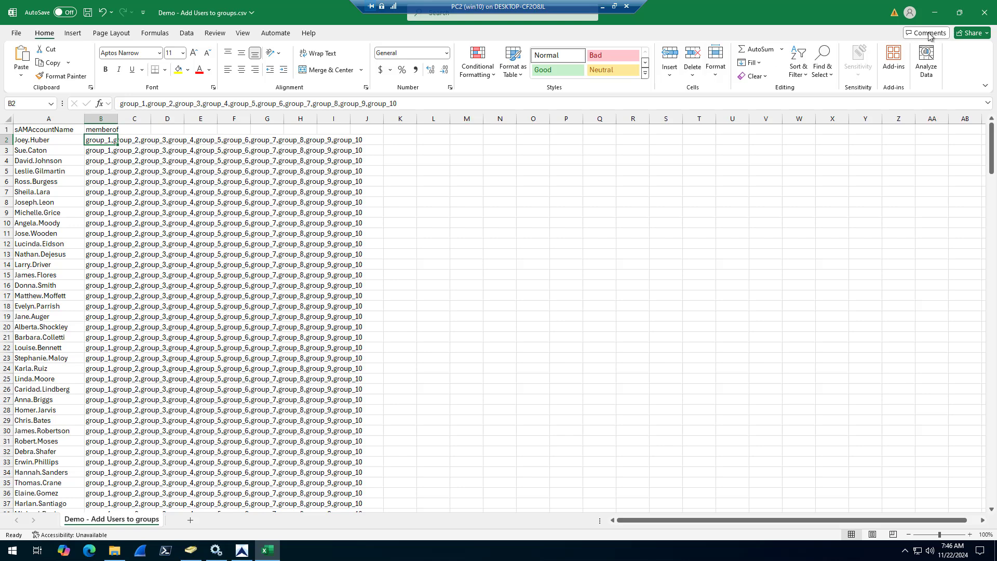
{"action": "left_click", "coordinate": [983, 18]}
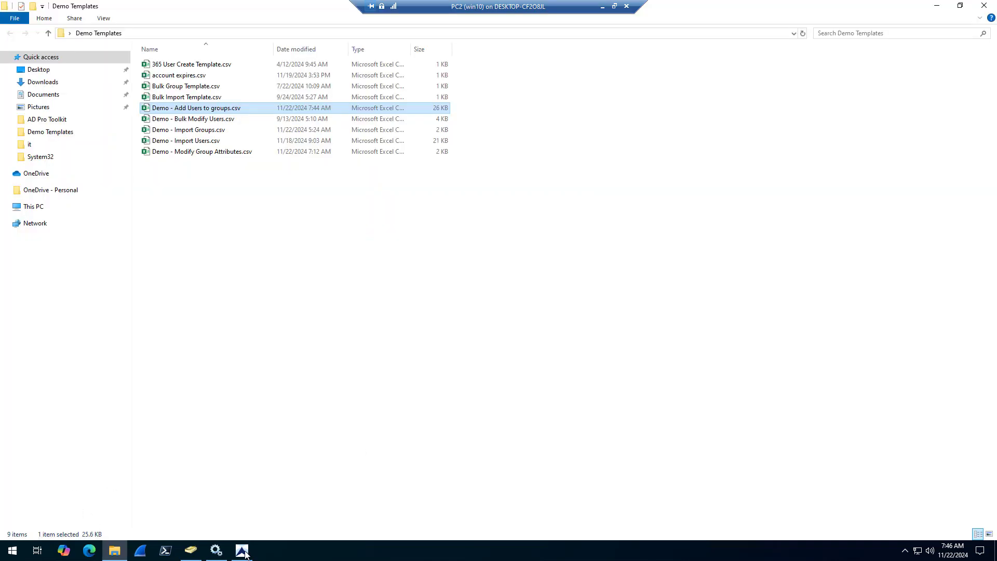
Switch to AD Pro Toolkit, clear the logs and run Update Group Membership with the Remove option instead of Add
{"action": "left_click", "coordinate": [242, 550]}
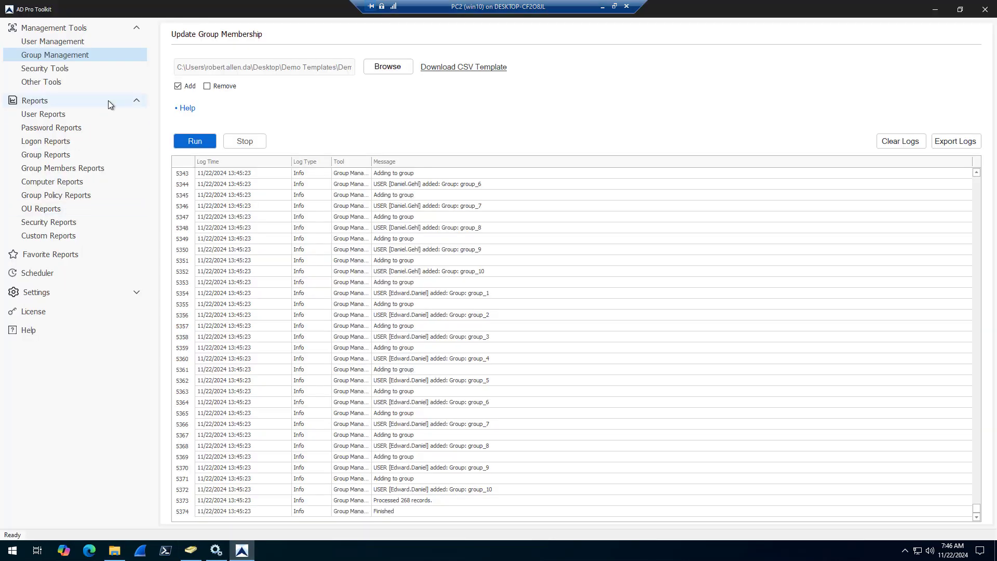
{"action": "left_click", "coordinate": [883, 143]}
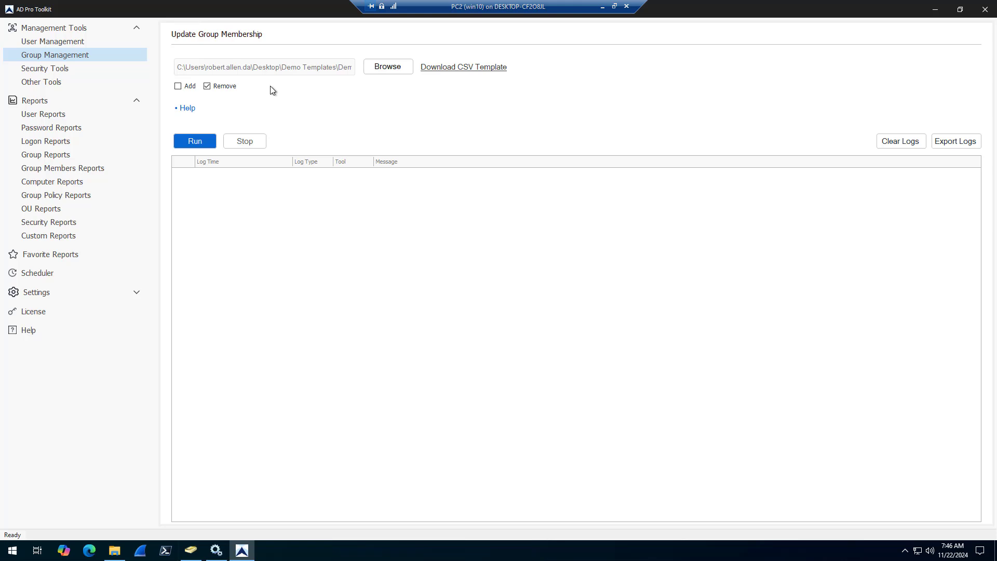
{"action": "left_click", "coordinate": [196, 138]}
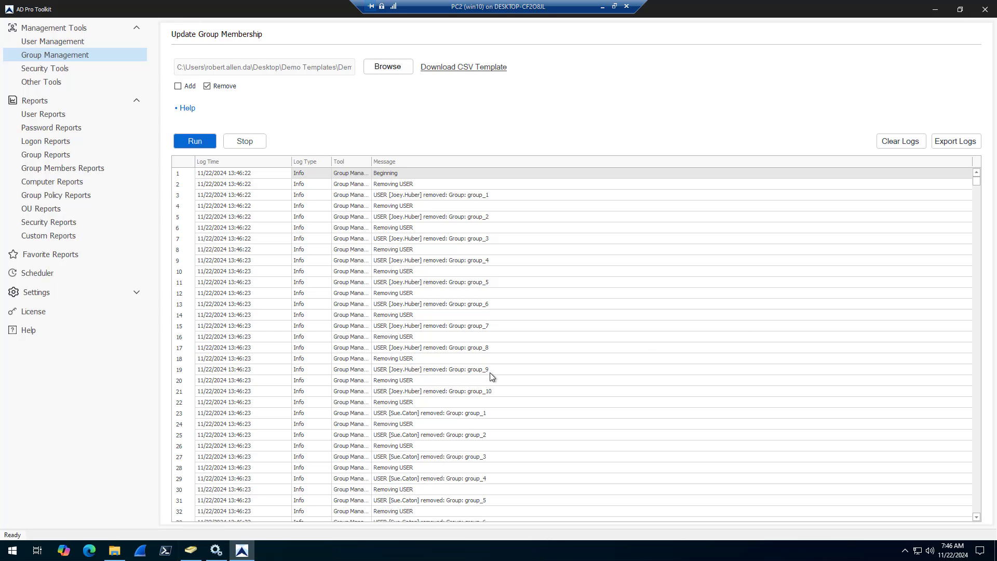
Switch to Active Directory Users and Computers, refresh the Demo OU and check the members list of group_1
{"action": "left_click", "coordinate": [191, 551]}
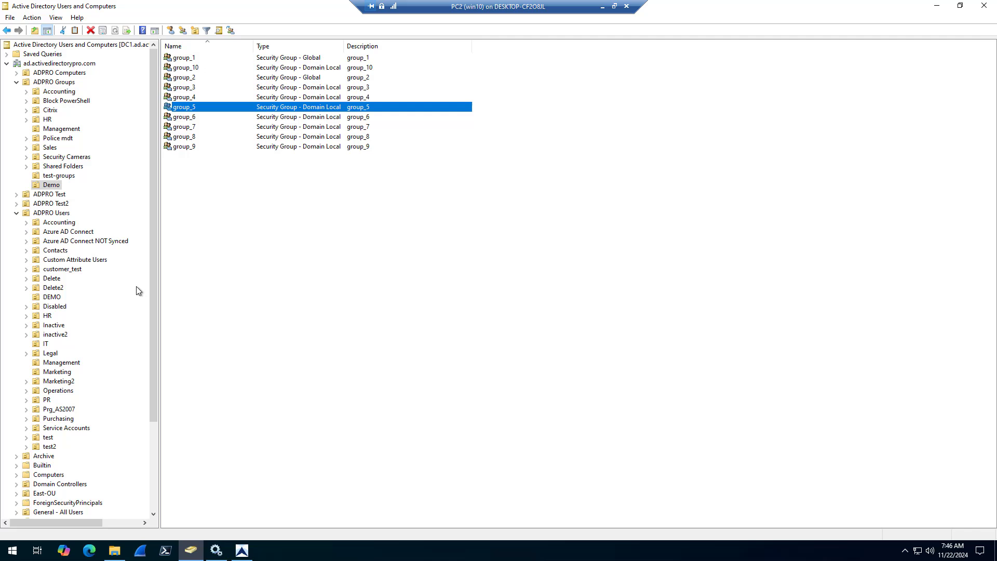
{"action": "right_click", "coordinate": [52, 187]}
{"action": "left_click", "coordinate": [95, 304]}
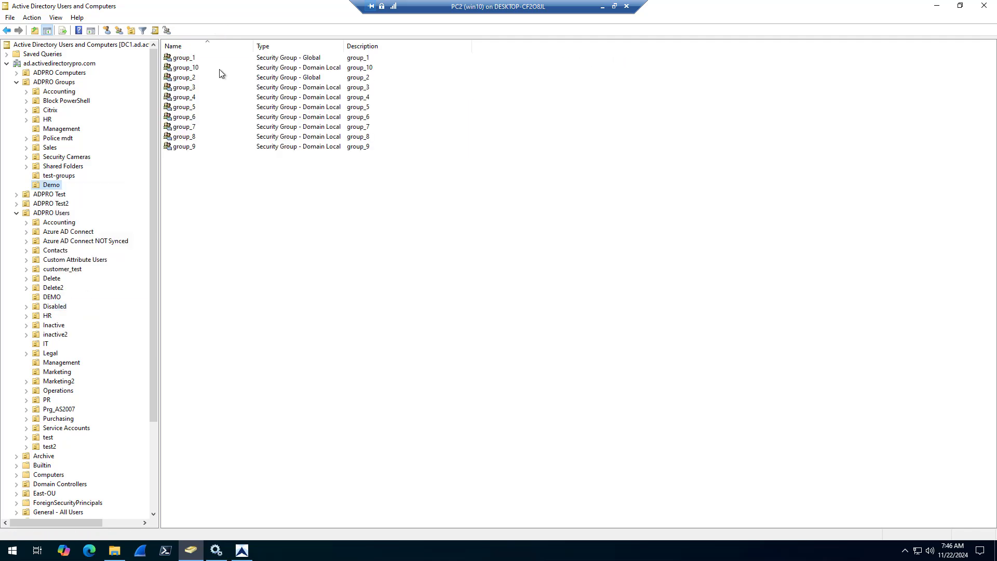
{"action": "right_click", "coordinate": [184, 60]}
{"action": "left_click", "coordinate": [234, 156]}
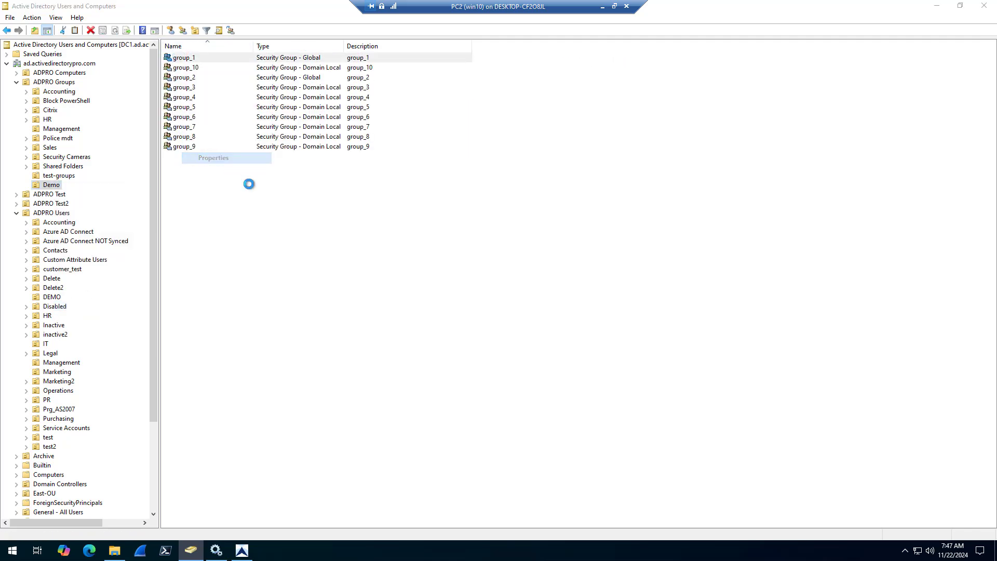
{"action": "left_click", "coordinate": [329, 138]}
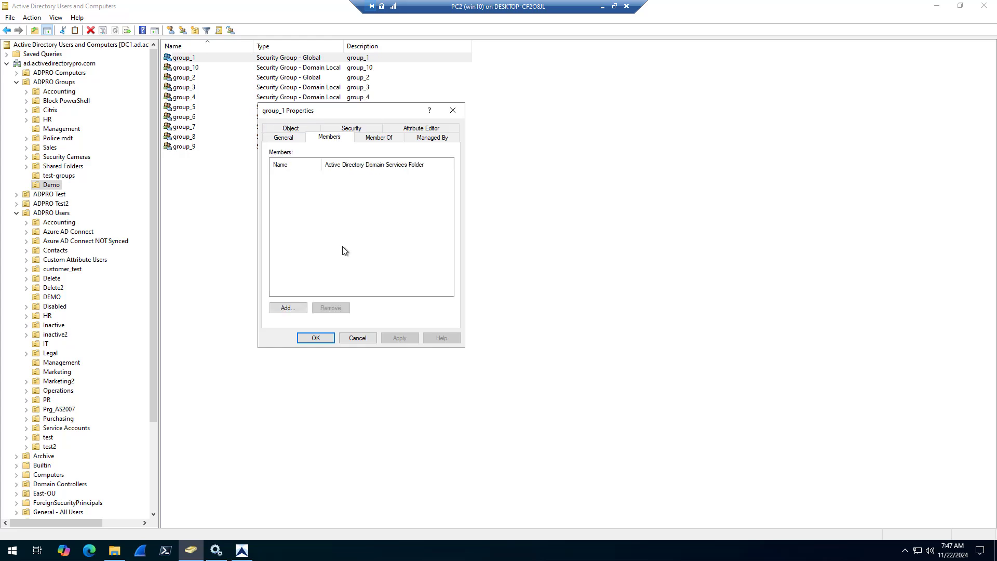
{"action": "left_click", "coordinate": [357, 338]}
Check the members list in the properties of group_5, leaving the group unchanged
{"action": "right_click", "coordinate": [191, 108]}
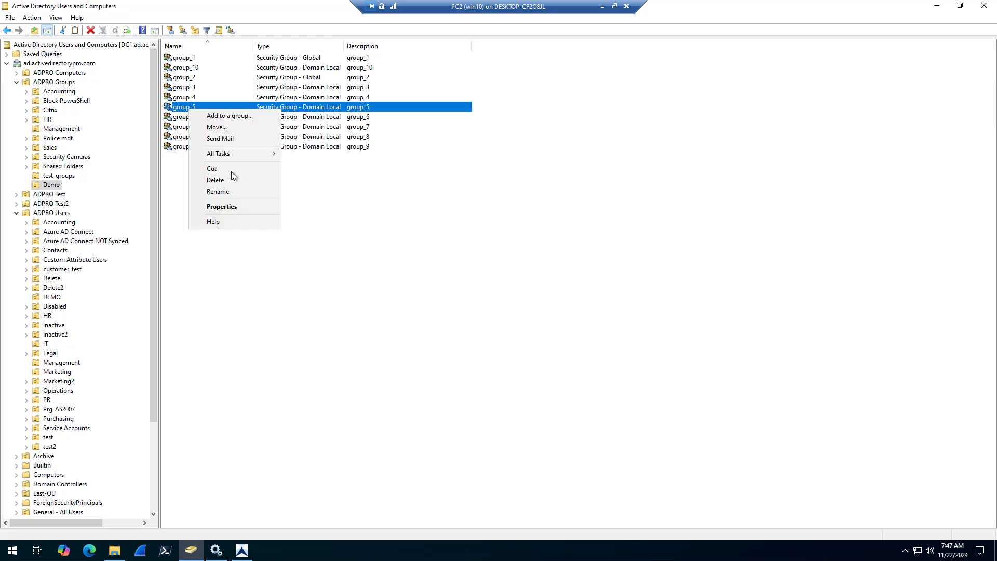
{"action": "left_click", "coordinate": [233, 207]}
{"action": "left_click", "coordinate": [330, 138]}
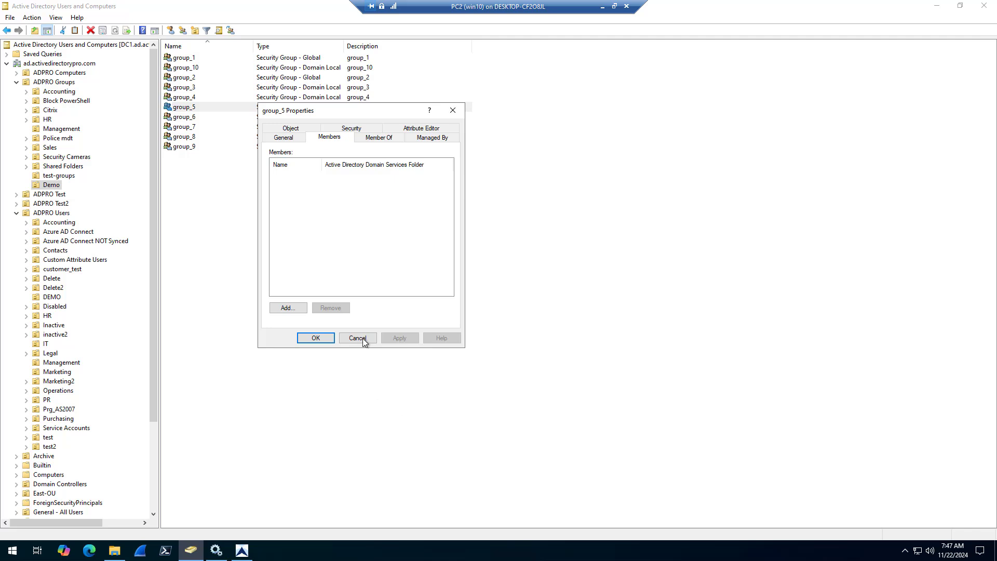
{"action": "left_click", "coordinate": [360, 338]}
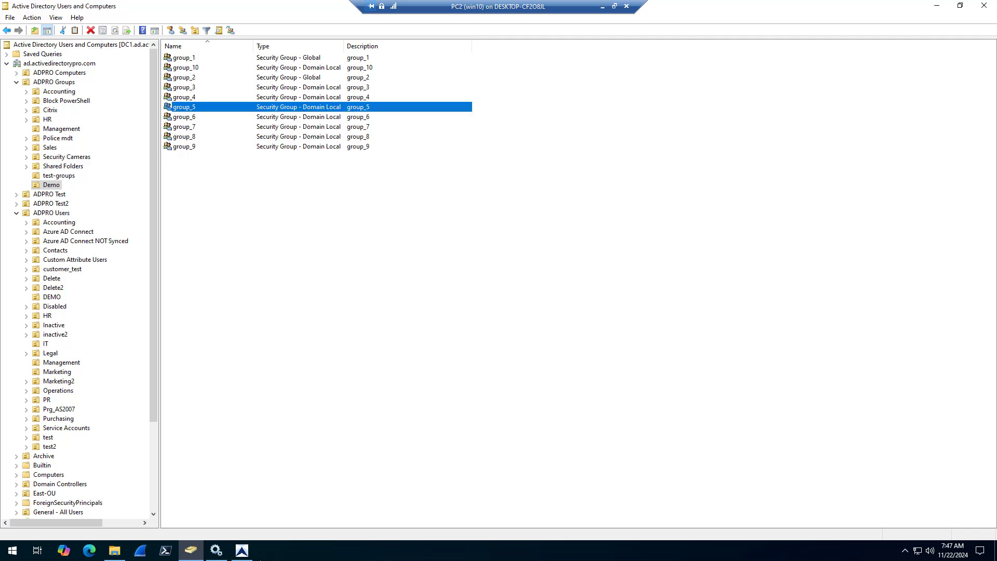
Switch to AD Pro Toolkit and open the User Reports list
{"action": "left_click", "coordinate": [242, 549]}
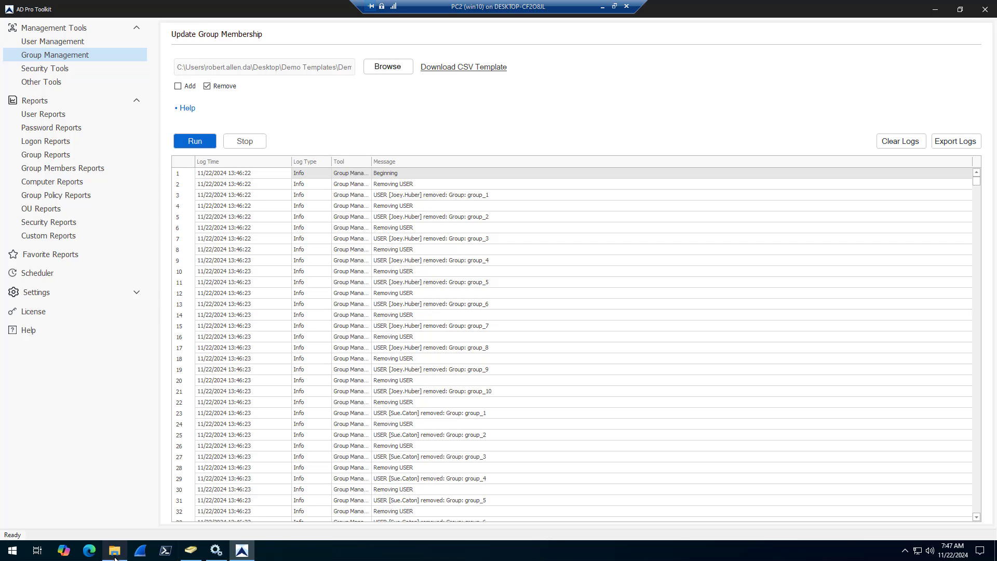
{"action": "mouse_move", "coordinate": [114, 549]}
{"action": "mouse_move", "coordinate": [118, 522]}
{"action": "left_click", "coordinate": [33, 112]}
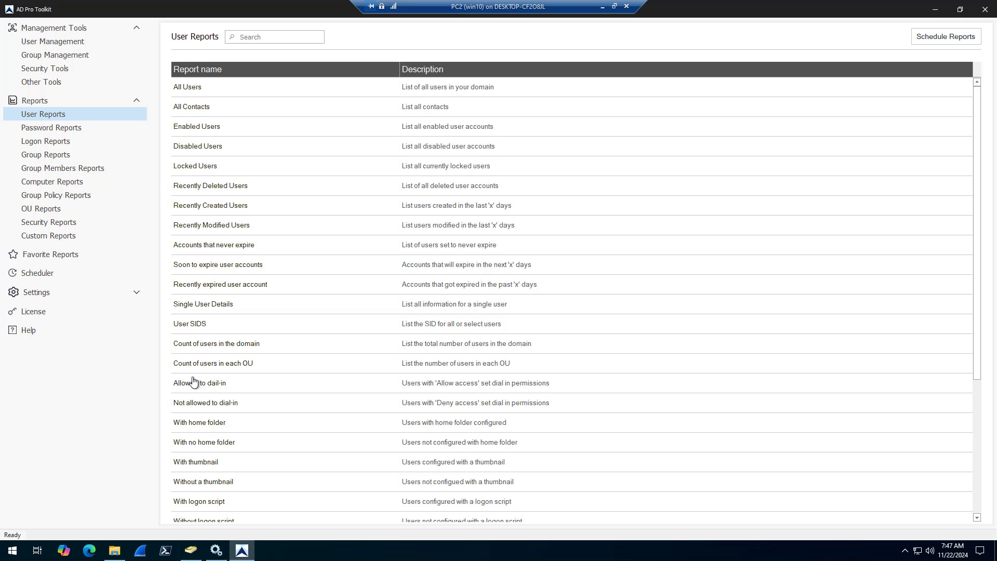
Open "Demo - Add Users to groups.csv" in Excel from File Explorer and auto-fit the sAMAccountName column
{"action": "left_click", "coordinate": [114, 551]}
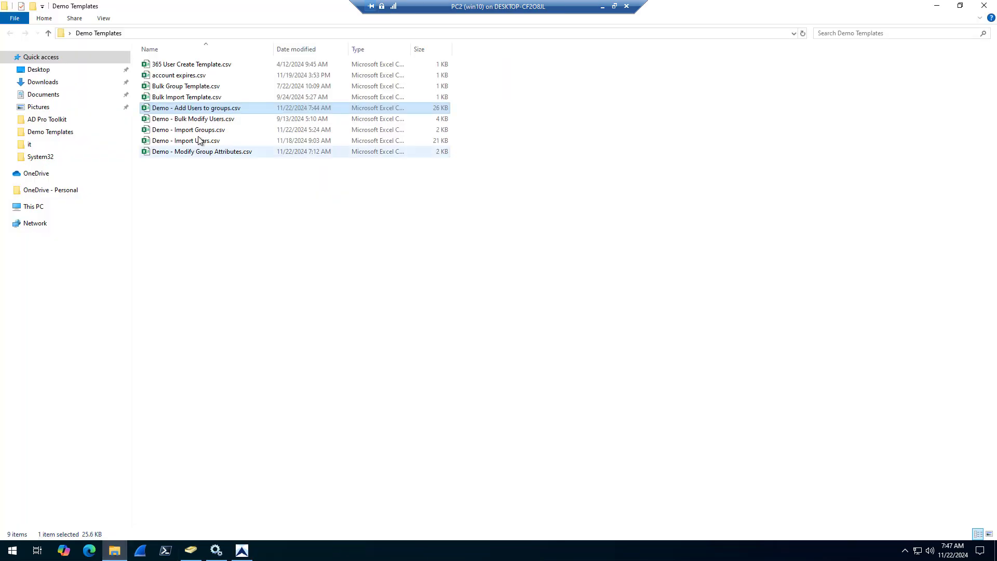
{"action": "double_click", "coordinate": [192, 109]}
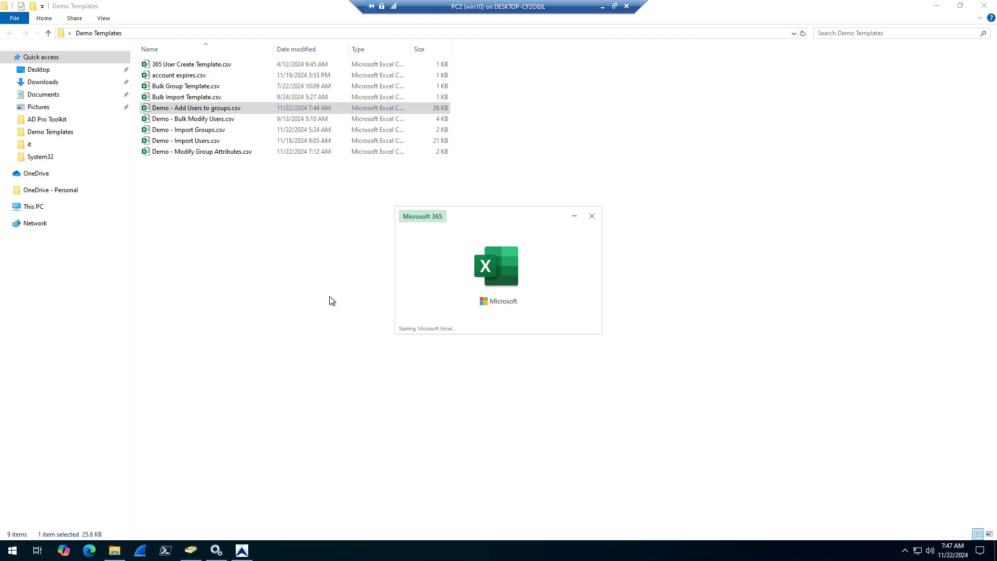
{"action": "left_click_drag", "start_coordinate": [45, 117], "coordinate": [45, 117]}
{"action": "double_click", "coordinate": [45, 117]}
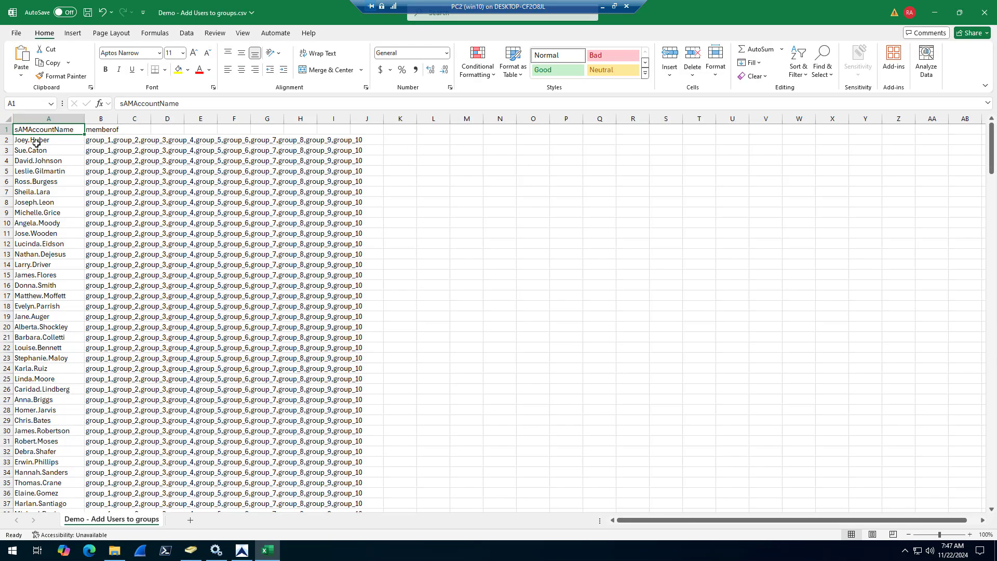
Review the account names in the sAMAccountName column down through the rows and return to the start of the list
{"action": "left_click", "coordinate": [33, 140]}
{"action": "left_click", "coordinate": [36, 150]}
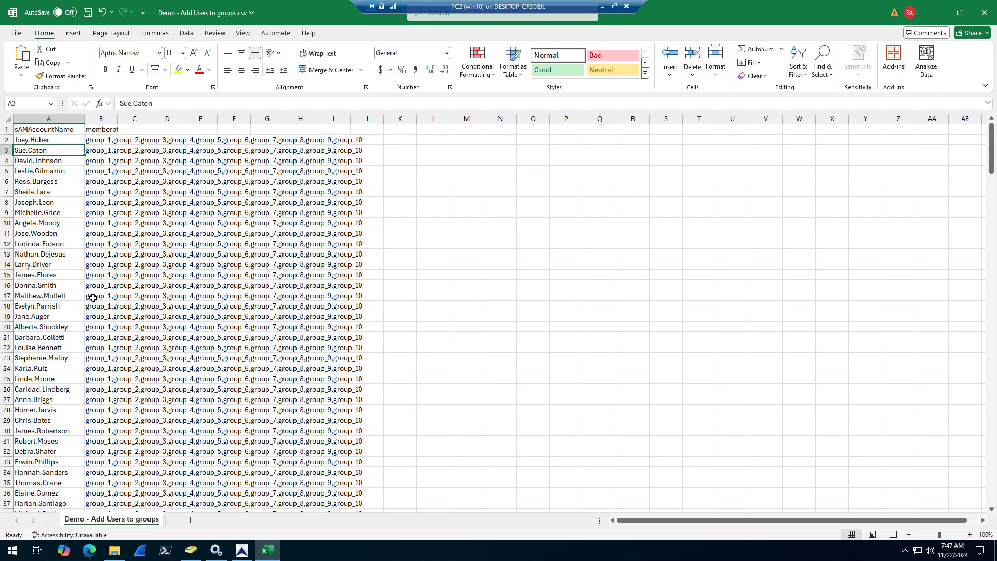
{"action": "left_click_drag", "start_coordinate": [992, 148], "coordinate": [991, 376]}
{"action": "left_click_drag", "start_coordinate": [944, 252], "coordinate": [935, 121]}
{"action": "left_click", "coordinate": [66, 288]}
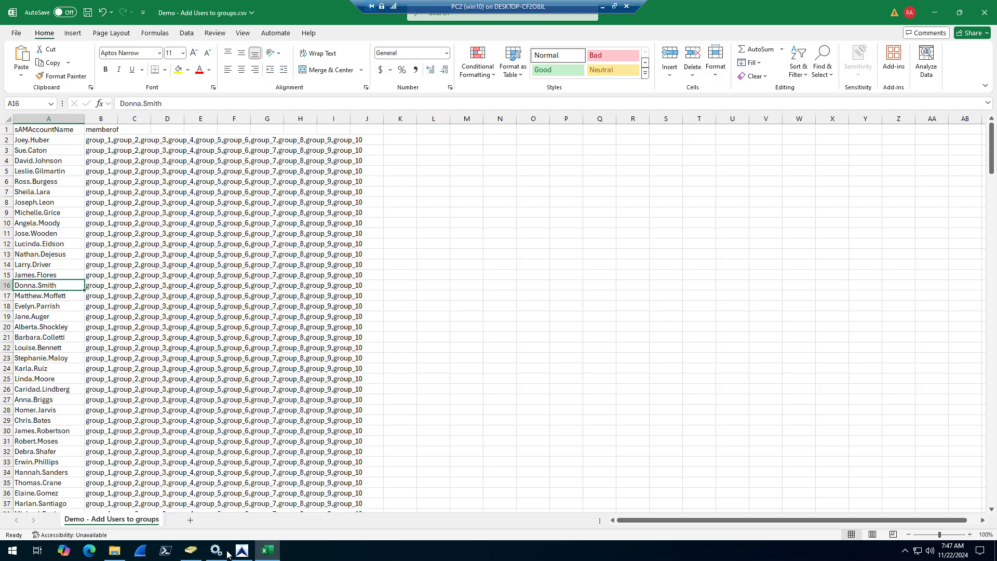
Switch back to AD Pro Toolkit and open the All Users report
{"action": "mouse_move", "coordinate": [242, 551]}
{"action": "left_click", "coordinate": [212, 504]}
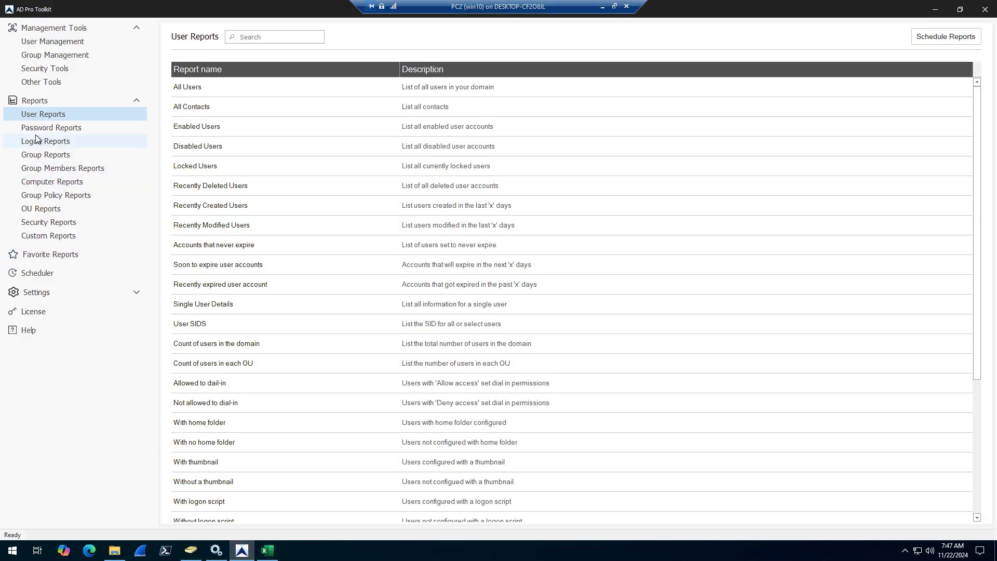
{"action": "left_click", "coordinate": [183, 89]}
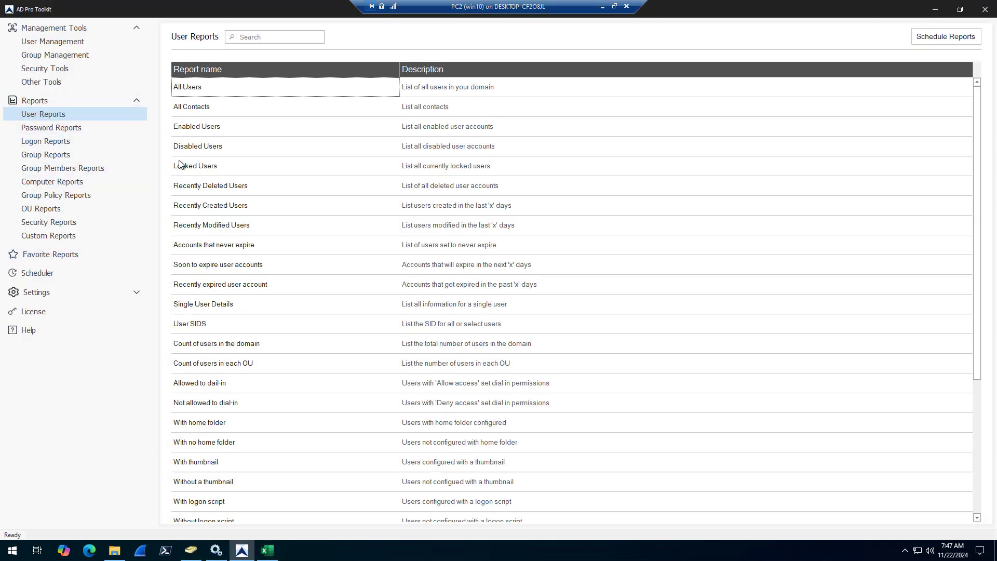
{"action": "double_click", "coordinate": [196, 88]}
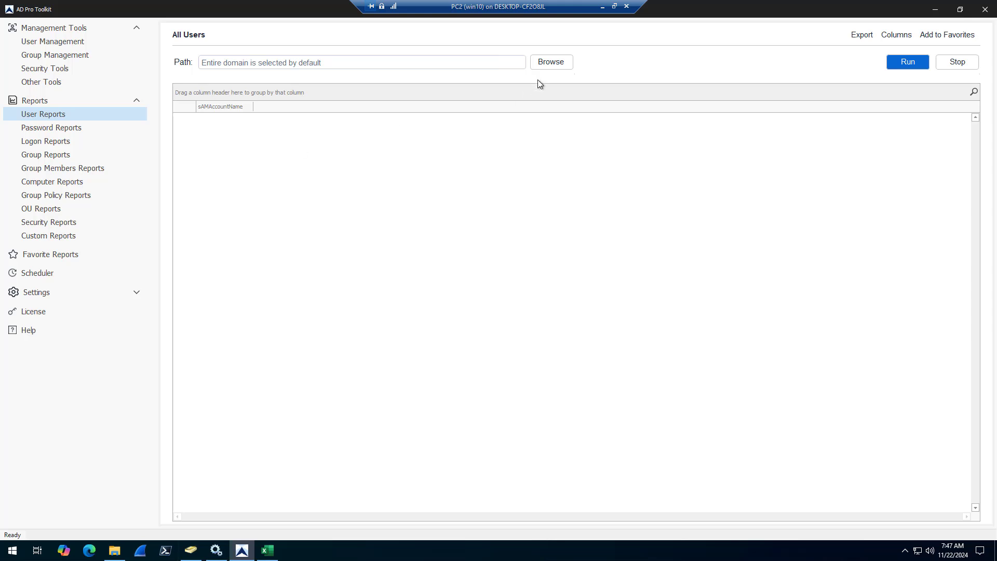
Run the All Users report on the Management OU under ADPRO Users and select all the listed sAMAccountName values
{"action": "left_click", "coordinate": [551, 63]}
{"action": "left_click", "coordinate": [392, 186]}
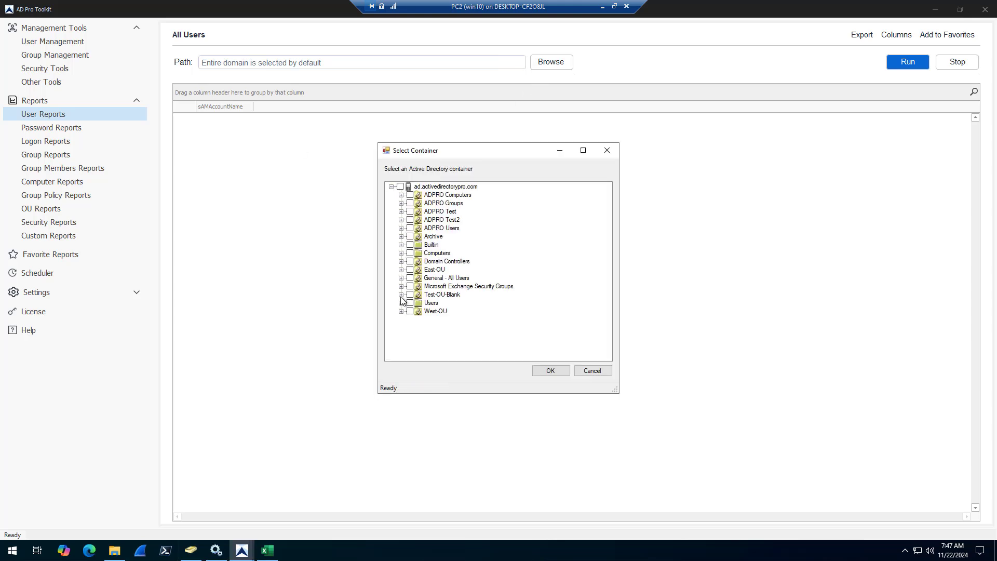
{"action": "left_click", "coordinate": [401, 229]}
{"action": "scroll", "coordinate": [481, 328], "scroll_direction": "down", "scroll_amount": 4}
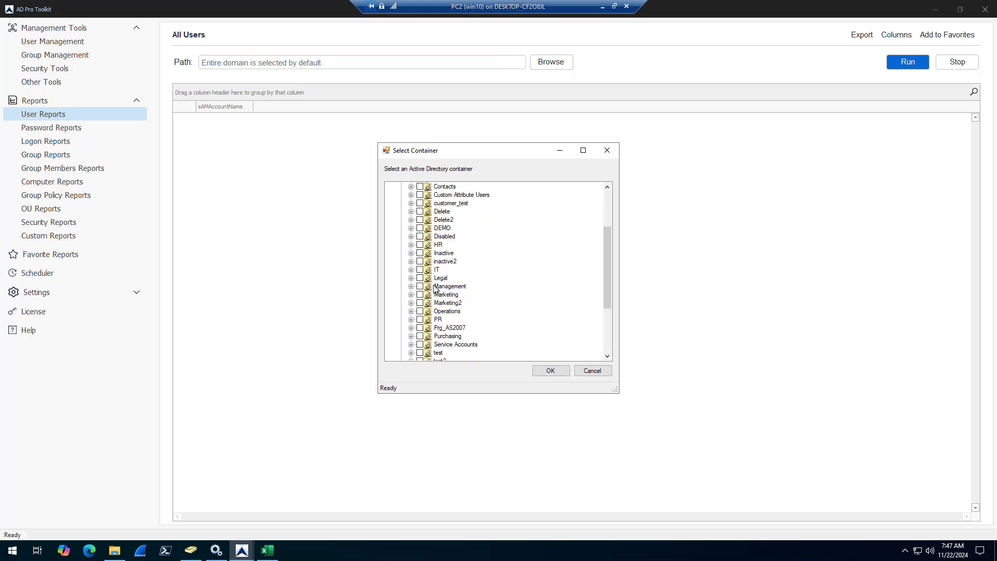
{"action": "left_click", "coordinate": [550, 370]}
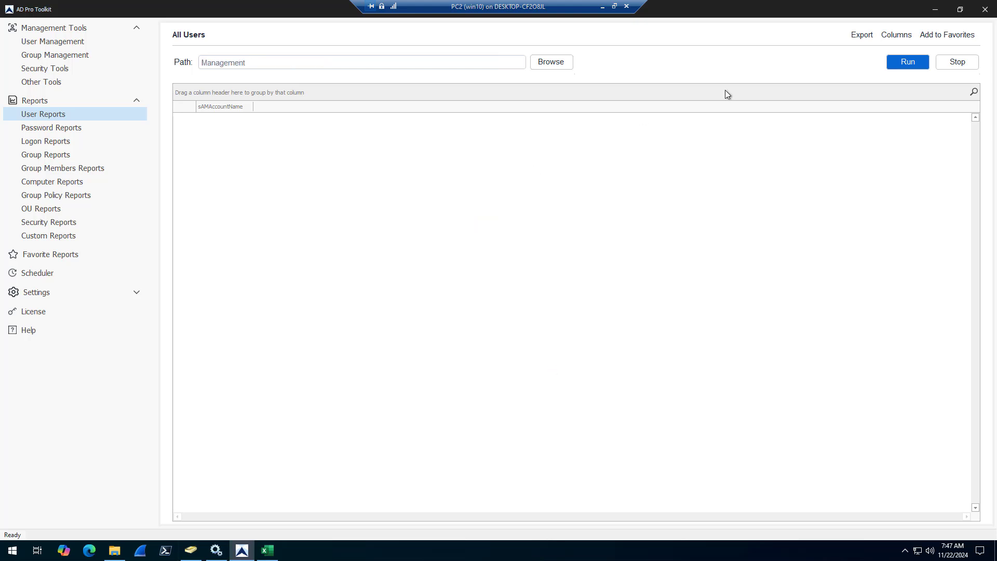
{"action": "left_click", "coordinate": [902, 63]}
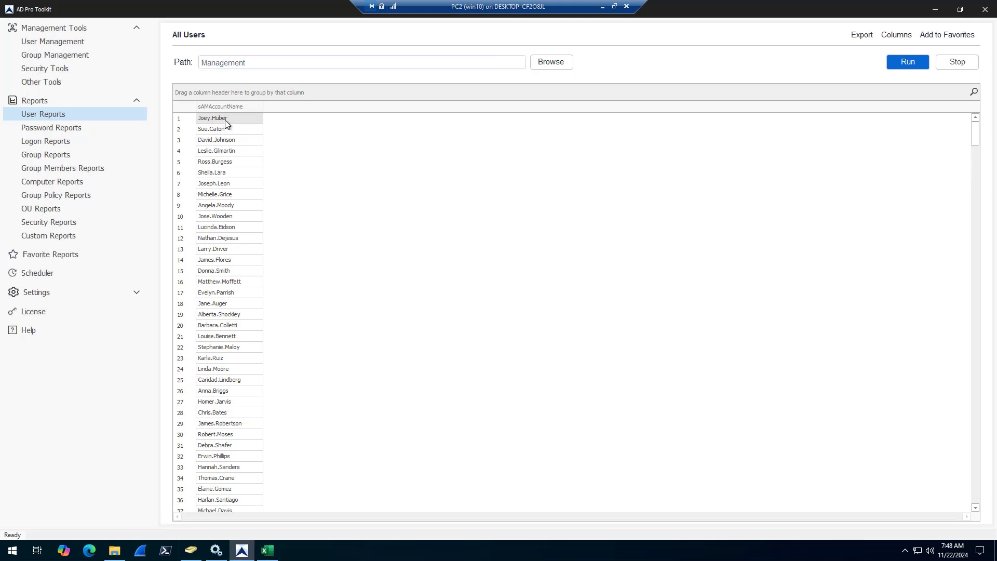
{"action": "key", "text": "ctrl+a"}
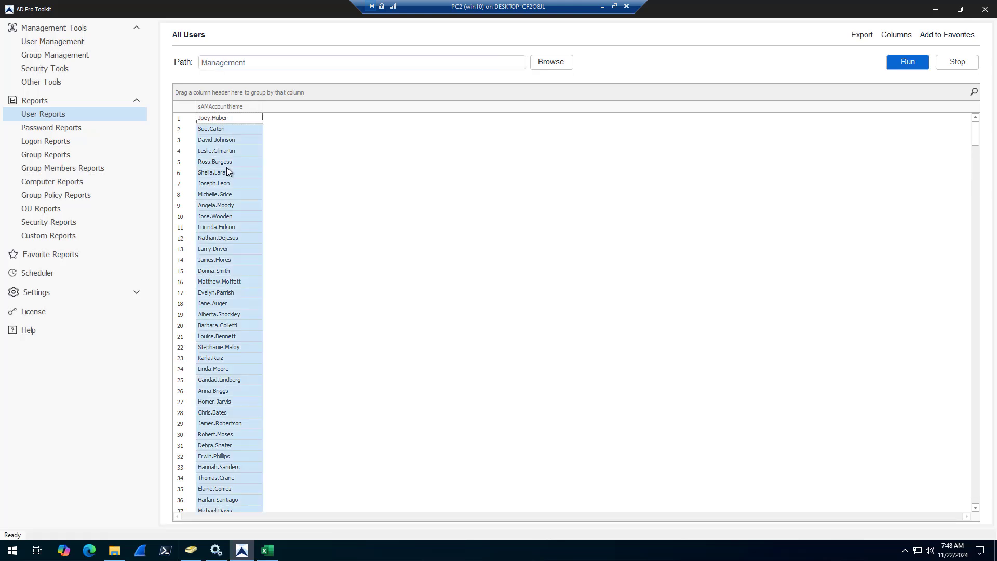
Switch to Excel, delete rows 2 to 269 beneath the sAMAccountName and memberof headers, and select cell A2
{"action": "left_click", "coordinate": [267, 550]}
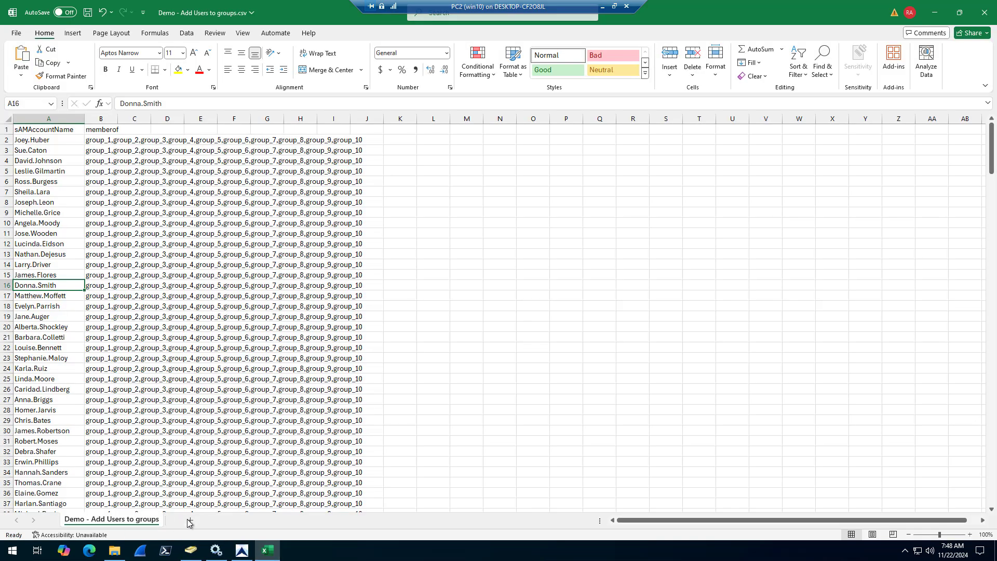
{"action": "left_click", "coordinate": [7, 140]}
{"action": "left_click_drag", "start_coordinate": [990, 148], "coordinate": [991, 479]}
{"action": "scroll", "coordinate": [275, 443], "scroll_direction": "down", "scroll_amount": 3}
{"action": "left_click", "coordinate": [7, 404], "text": "shift"}
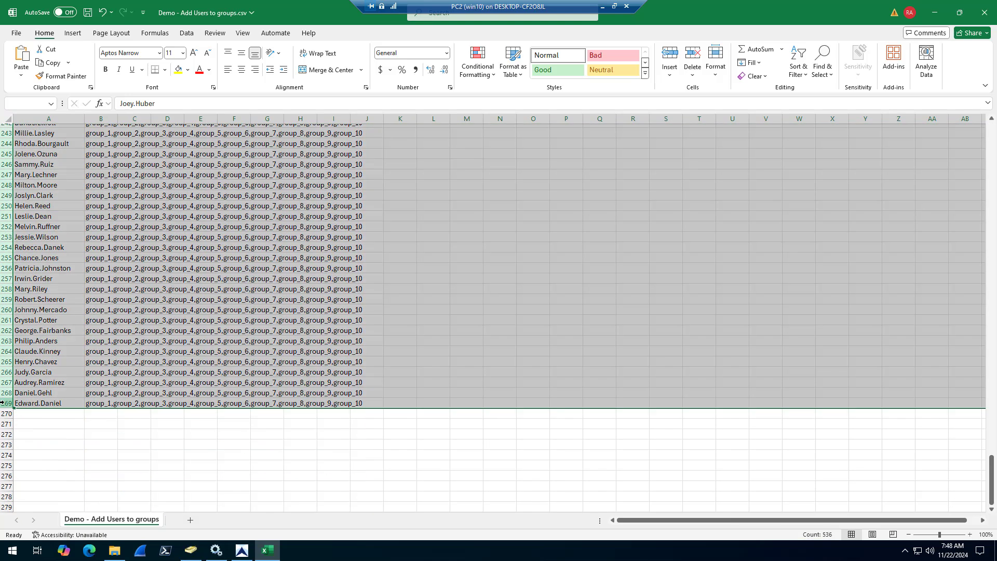
{"action": "key", "text": "ctrl+minus"}
{"action": "left_click", "coordinate": [31, 139]}
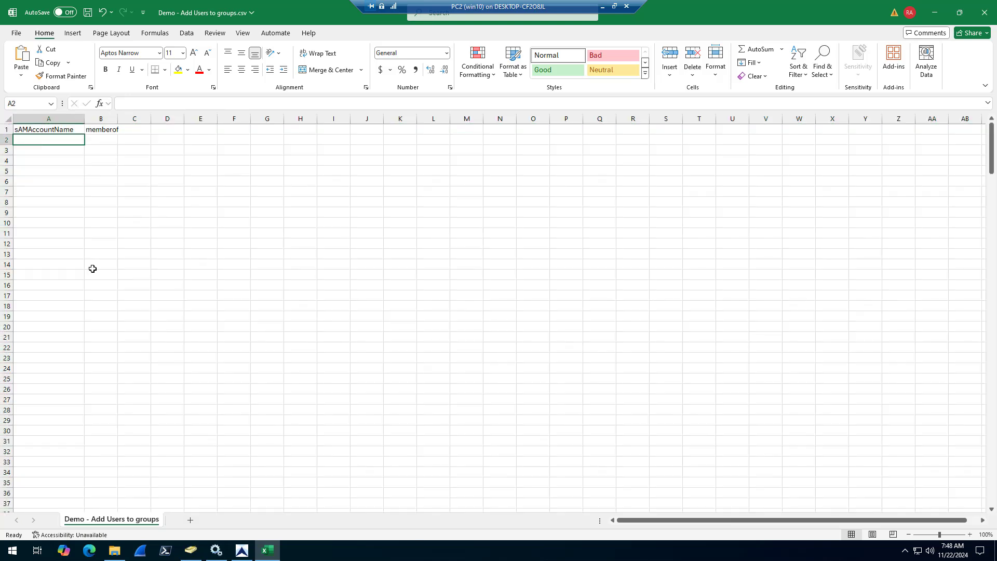
Paste the copied sAMAccountName values into column A from cell A2 and delete the duplicate header row 2
{"action": "key", "text": "ctrl+v"}
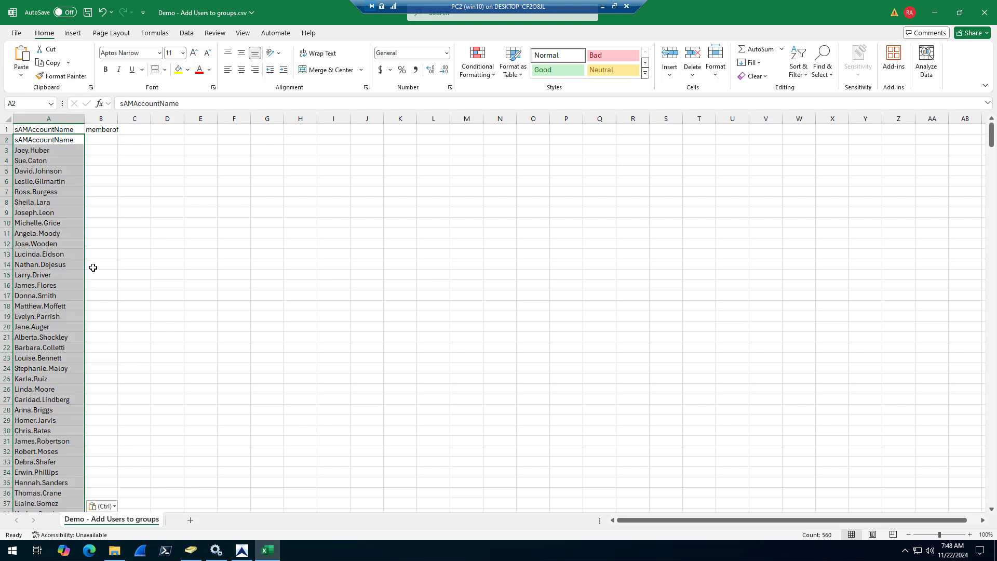
{"action": "left_click", "coordinate": [49, 137]}
{"action": "left_click", "coordinate": [2, 140]}
{"action": "right_click", "coordinate": [2, 140]}
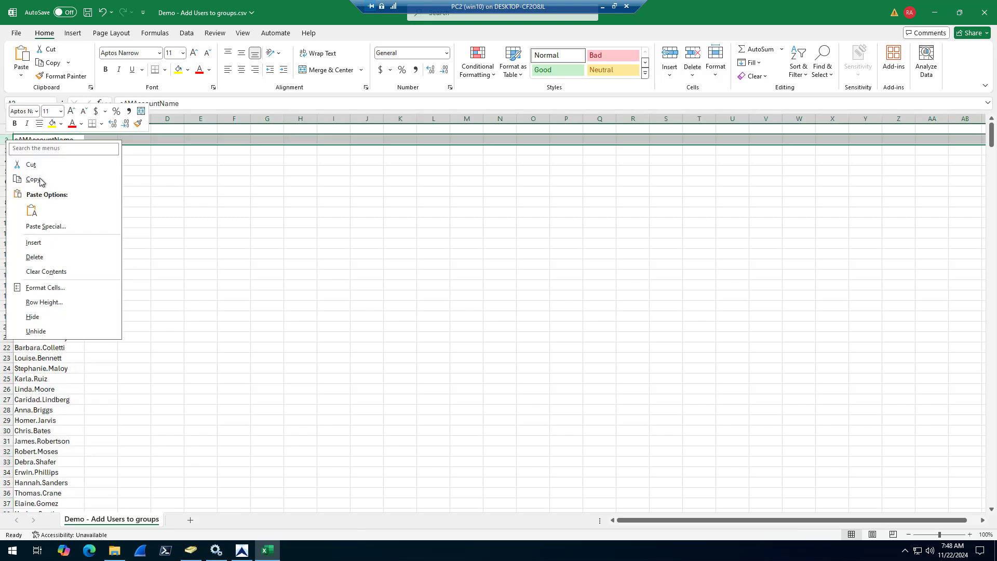
{"action": "left_click", "coordinate": [32, 255]}
{"action": "left_click", "coordinate": [191, 235]}
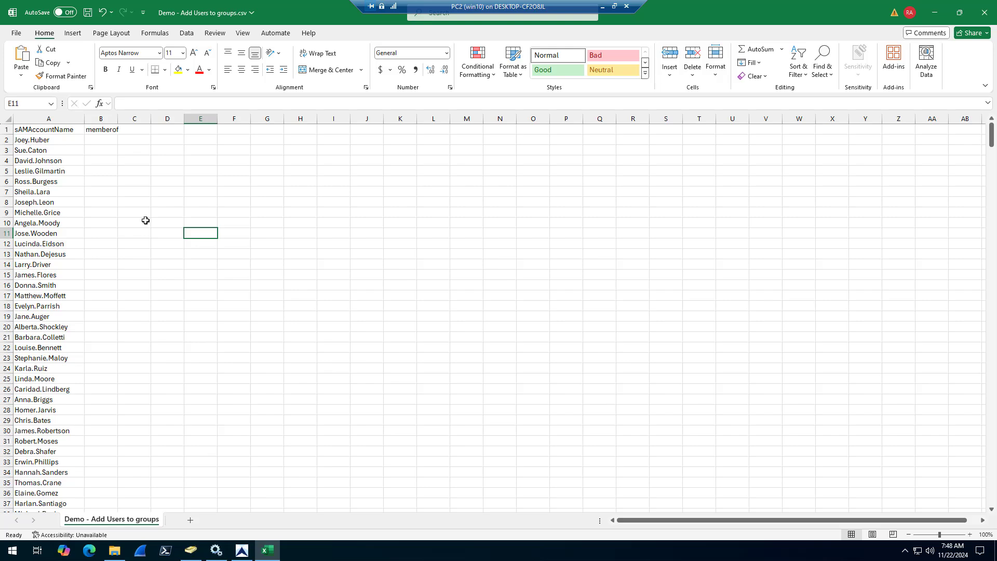
Enter group_1,group_2 in memberof cell B2 for the first listed user and widen column B to fit
{"action": "scroll", "coordinate": [216, 296], "scroll_direction": "down", "scroll_amount": 6}
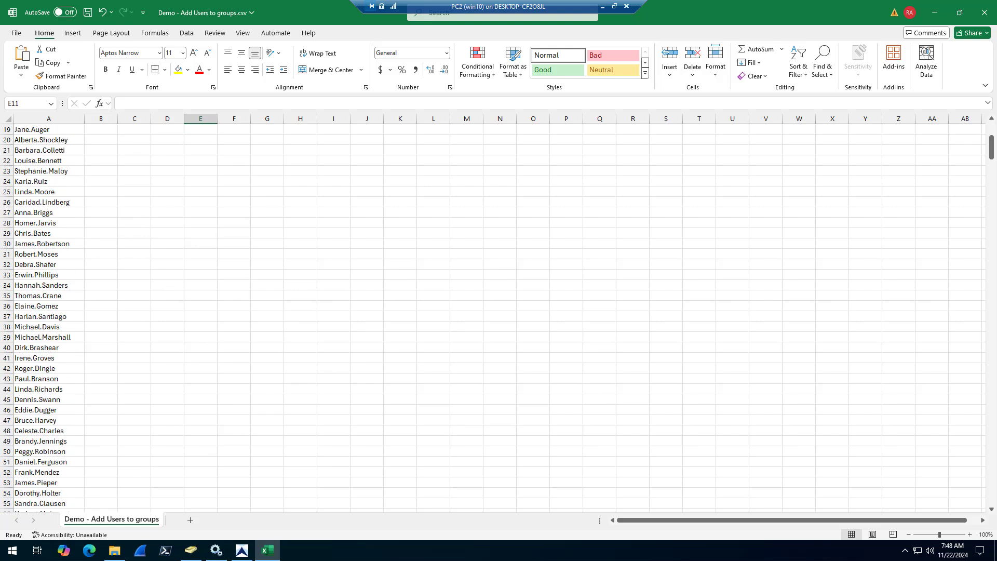
{"action": "left_click_drag", "start_coordinate": [991, 143], "coordinate": [991, 452]}
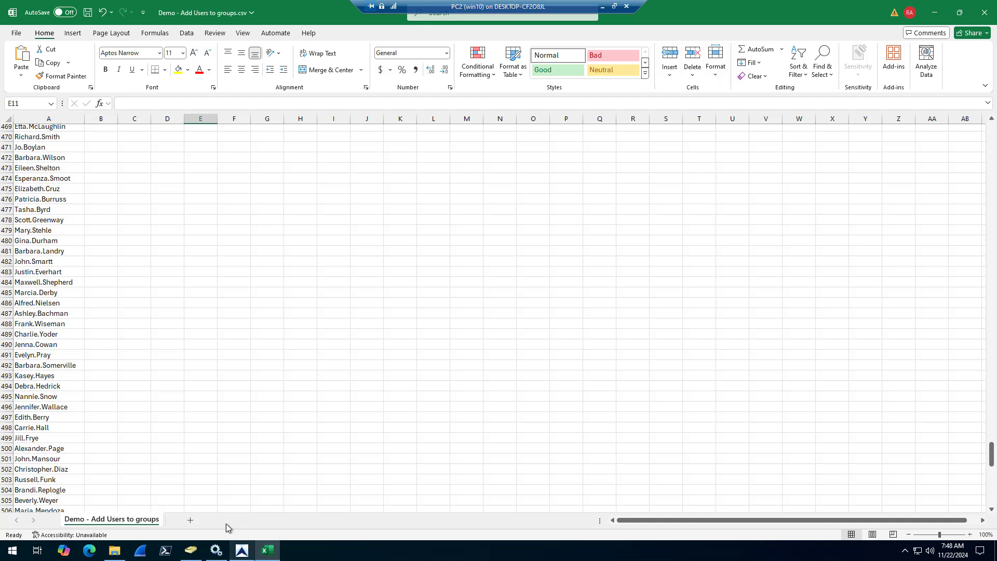
{"action": "left_click", "coordinate": [66, 343]}
{"action": "scroll", "coordinate": [116, 353], "scroll_direction": "up", "scroll_amount": 20}
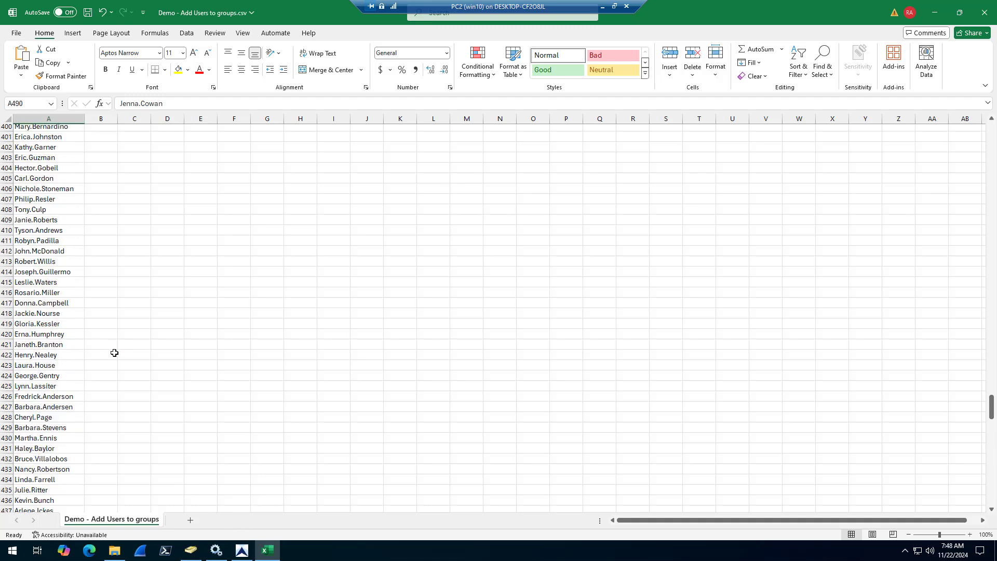
{"action": "left_click_drag", "start_coordinate": [991, 389], "coordinate": [991, 132]}
{"action": "left_click", "coordinate": [113, 141]}
{"action": "double_click", "coordinate": [118, 119]}
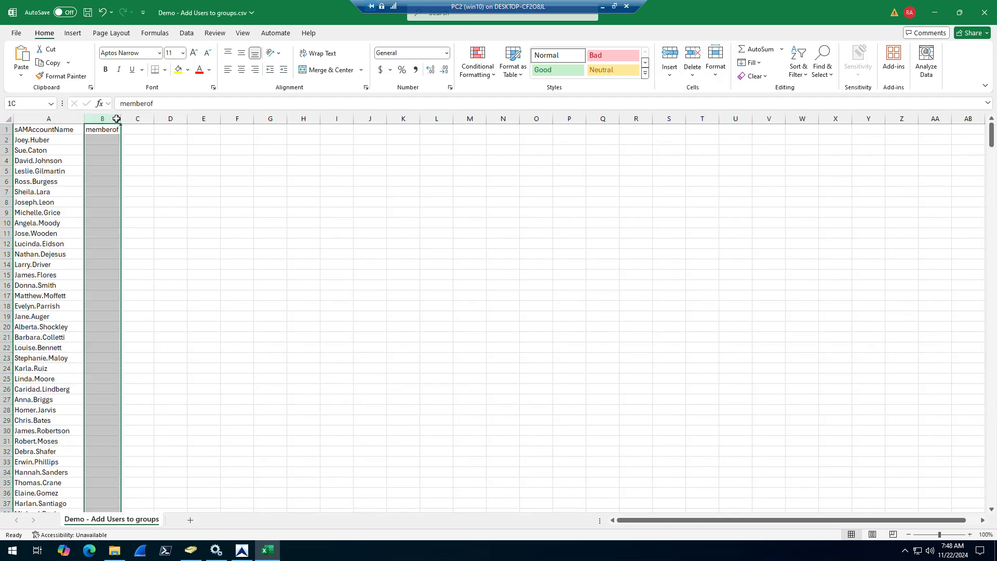
{"action": "left_click", "coordinate": [100, 141]}
{"action": "type", "text": "gr"}
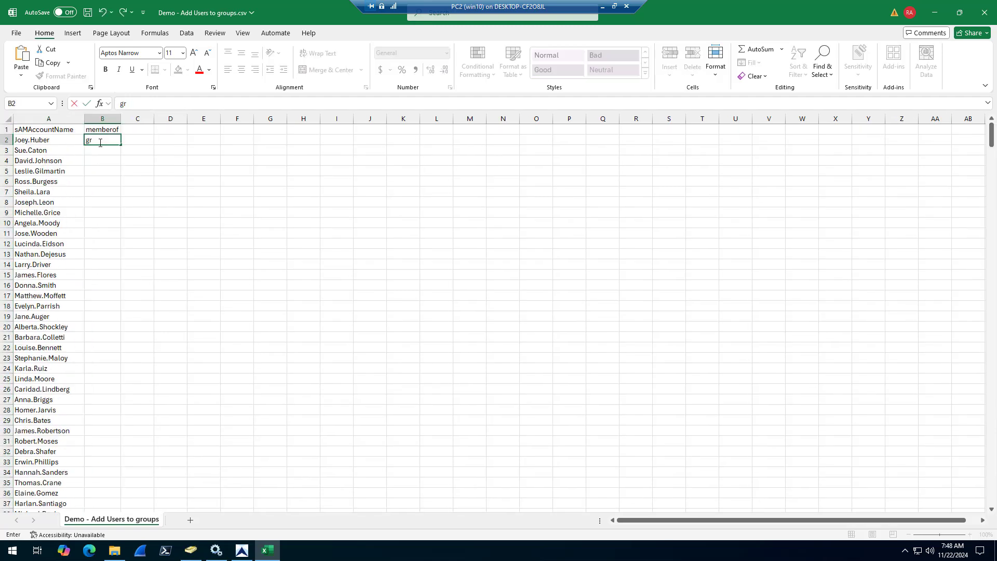
{"action": "type", "text": "oup_1,group_2"}
{"action": "left_click", "coordinate": [166, 233]}
{"action": "left_click_drag", "start_coordinate": [121, 118], "coordinate": [142, 118]}
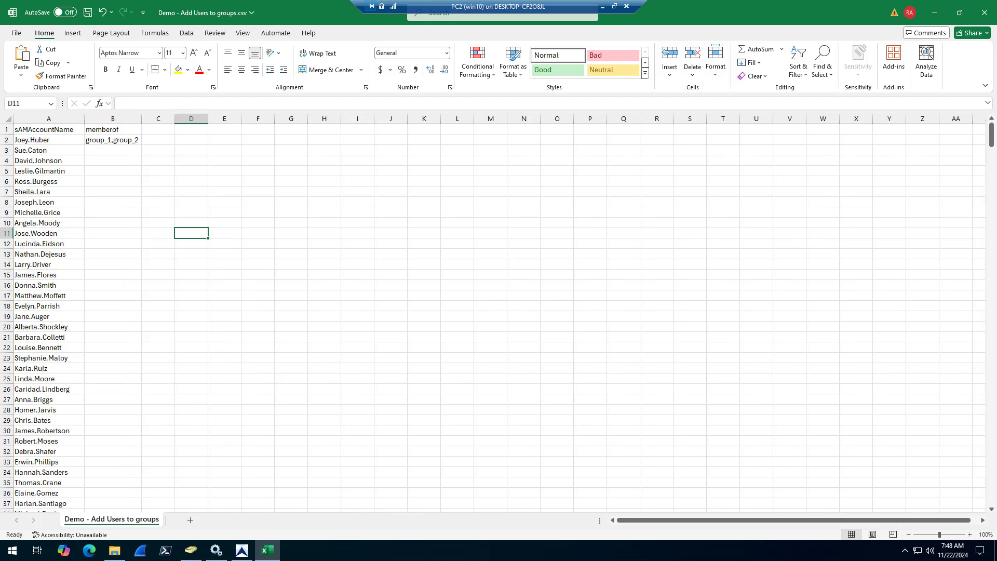
Switch back to AD Pro Toolkit and reopen the All Users report from the user reports
{"action": "left_click", "coordinate": [243, 550]}
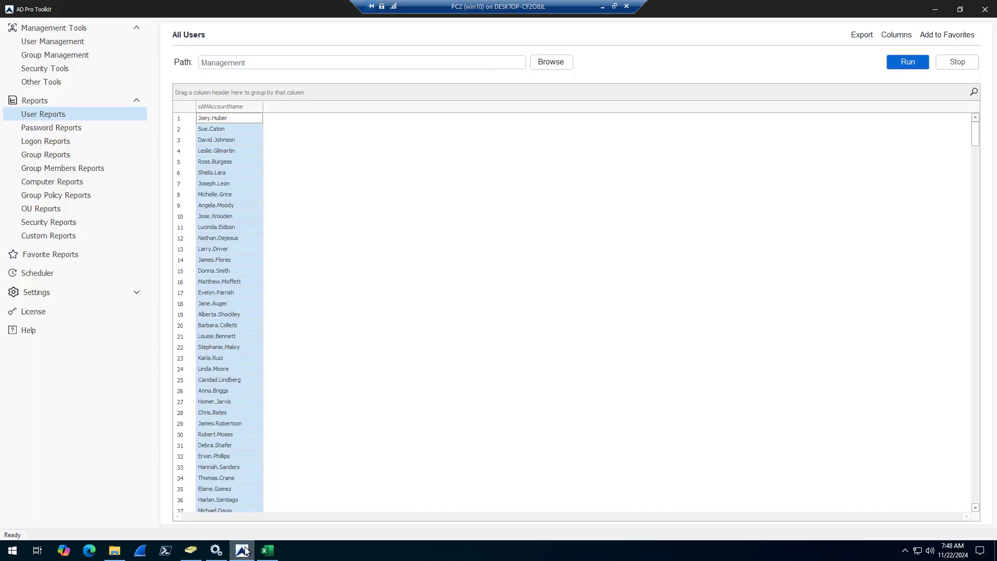
{"action": "left_click", "coordinate": [62, 114]}
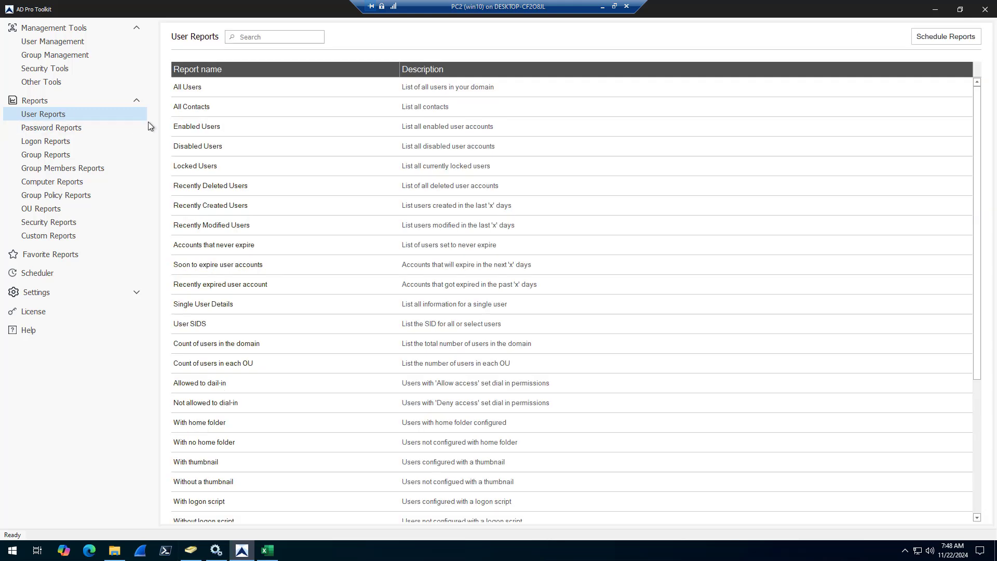
{"action": "left_click", "coordinate": [187, 86]}
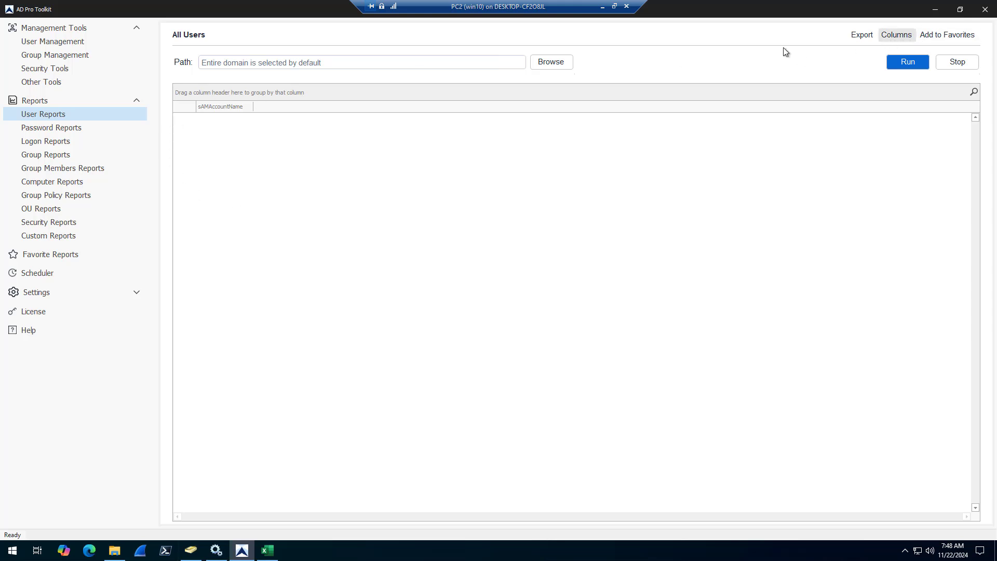
Add the status attribute to the All Users report's columns alongside sAMAccountName
{"action": "left_click", "coordinate": [896, 35]}
{"action": "left_click", "coordinate": [386, 187]}
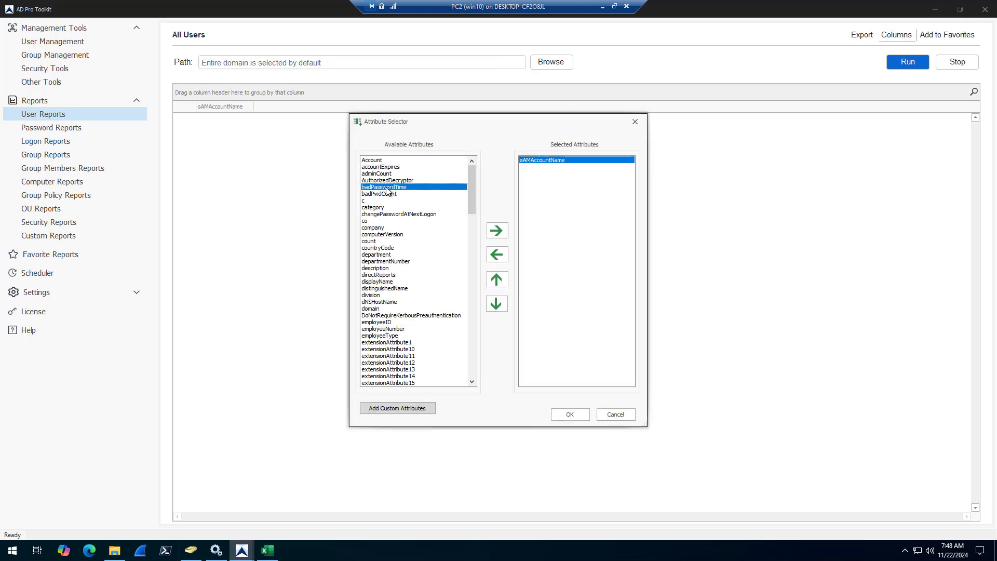
{"action": "key", "text": "s"}
{"action": "scroll", "coordinate": [439, 375], "scroll_direction": "down", "scroll_amount": 3}
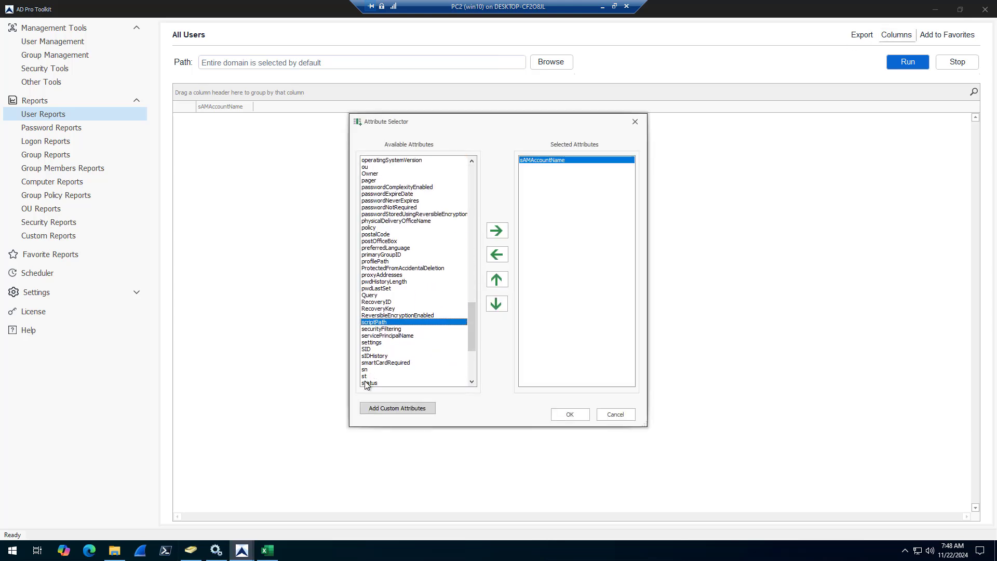
{"action": "left_click", "coordinate": [367, 383]}
{"action": "left_click", "coordinate": [497, 230]}
{"action": "left_click", "coordinate": [570, 413]}
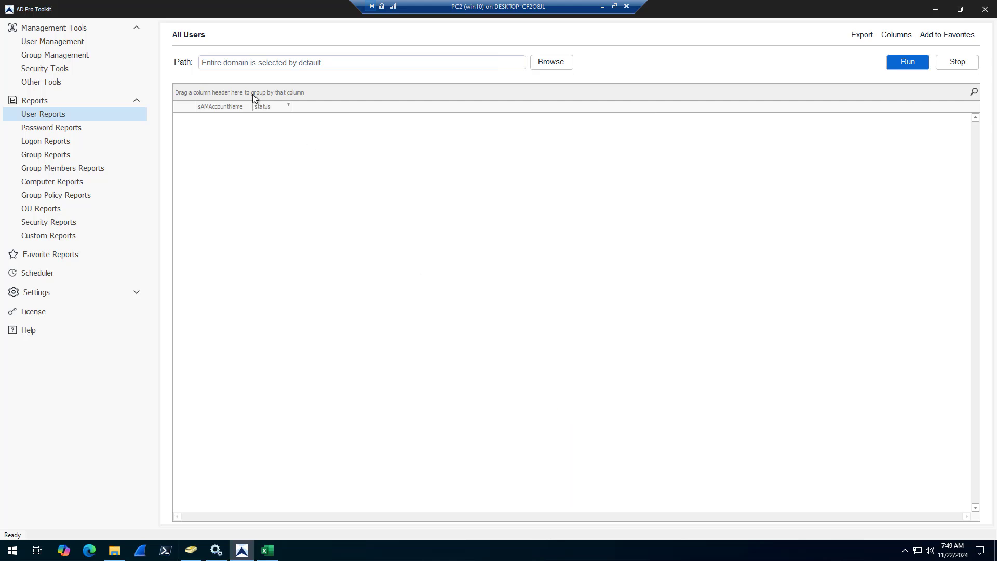
Run the All Users report for the entire domain and filter the status column to Disabled
{"action": "left_click", "coordinate": [908, 62]}
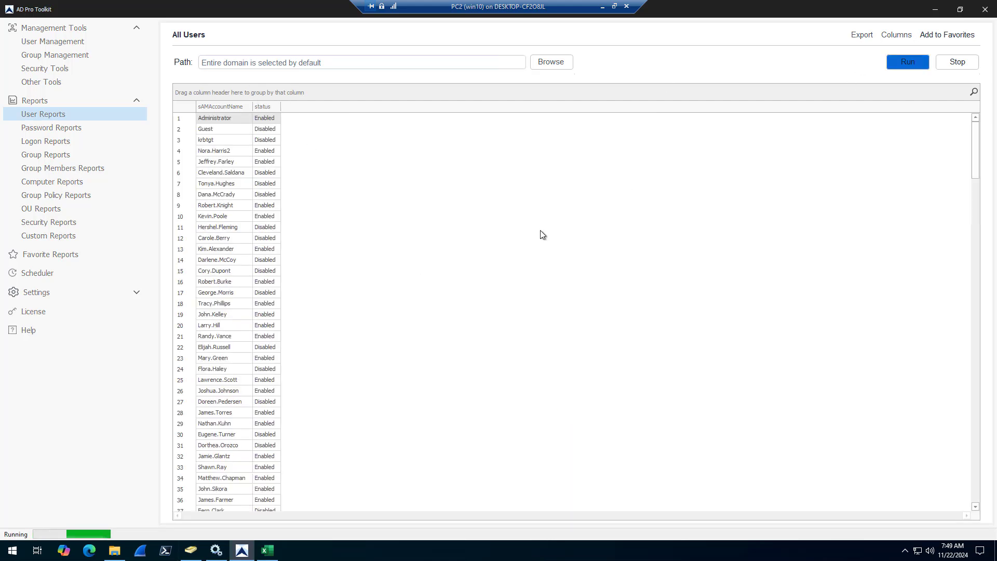
{"action": "left_click", "coordinate": [956, 62]}
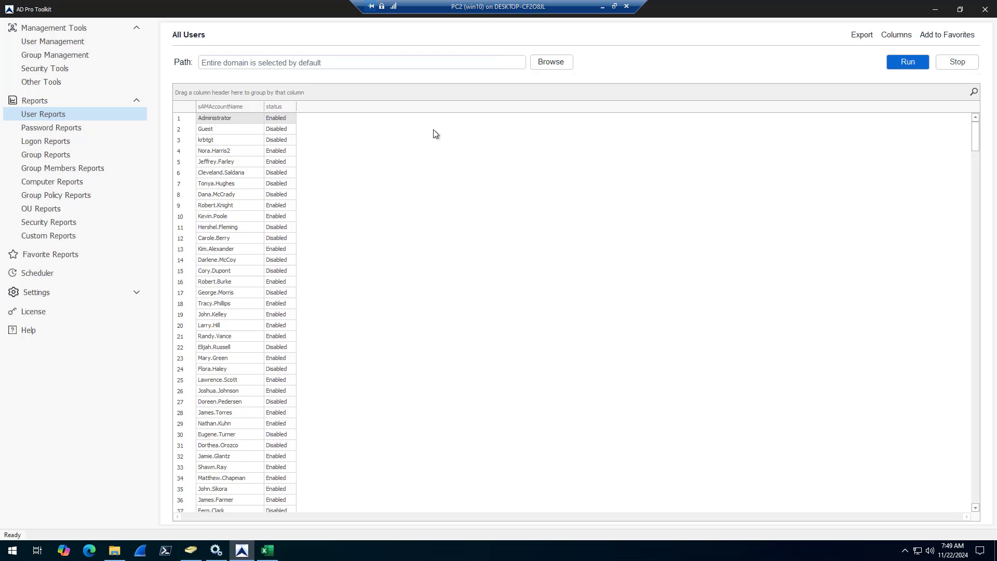
{"action": "left_click", "coordinate": [293, 104]}
{"action": "left_click", "coordinate": [301, 163]}
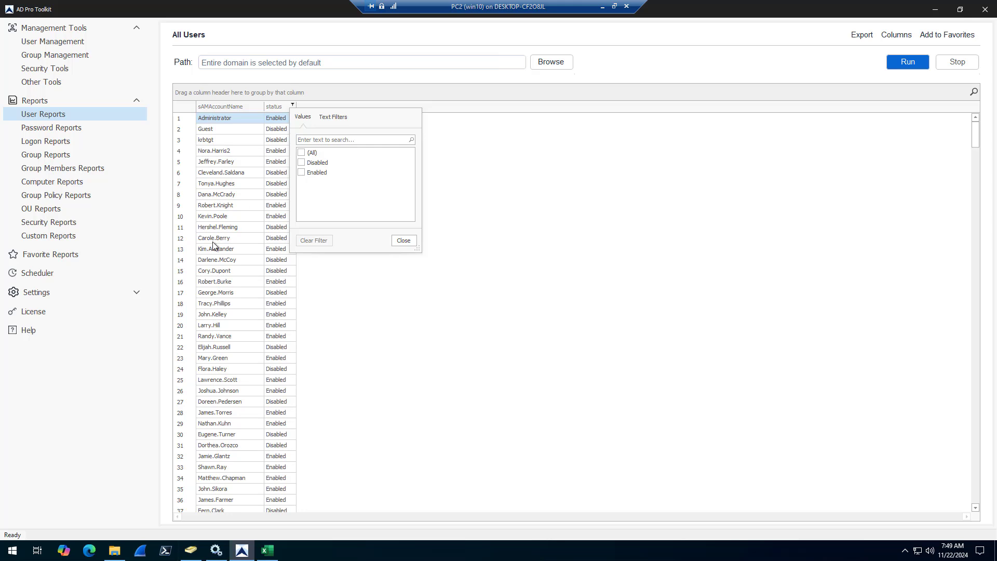
{"action": "left_click", "coordinate": [404, 241]}
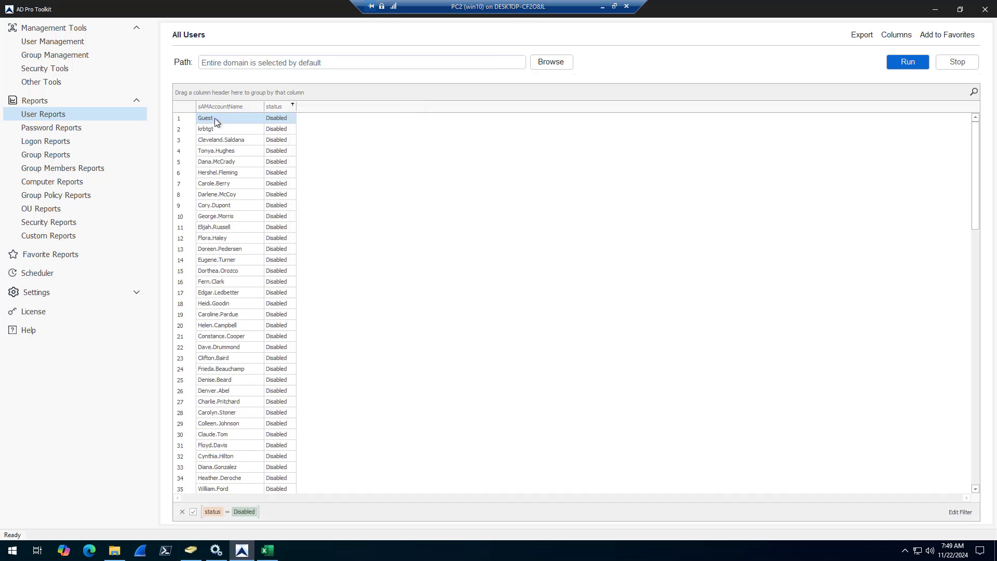
Select and copy all rows of the filtered report, from the first to the last disabled account
{"action": "scroll", "coordinate": [229, 391], "scroll_direction": "down", "scroll_amount": 16}
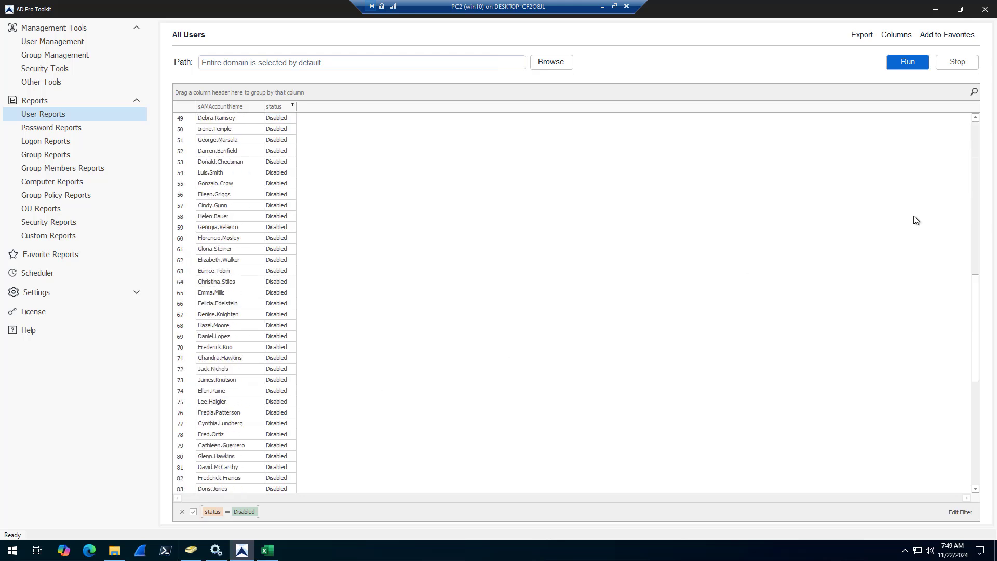
{"action": "left_click_drag", "start_coordinate": [975, 284], "coordinate": [151, 467]}
{"action": "left_click", "coordinate": [227, 478], "text": "shift"}
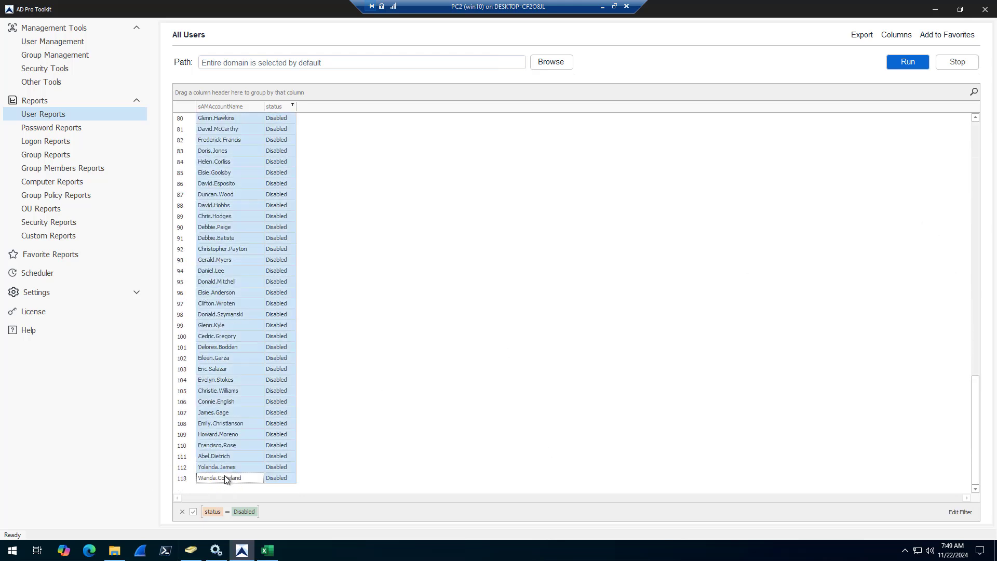
Switch to Excel and delete rows 2 to 560 beneath the sAMAccountName and memberof headers
{"action": "left_click", "coordinate": [267, 550]}
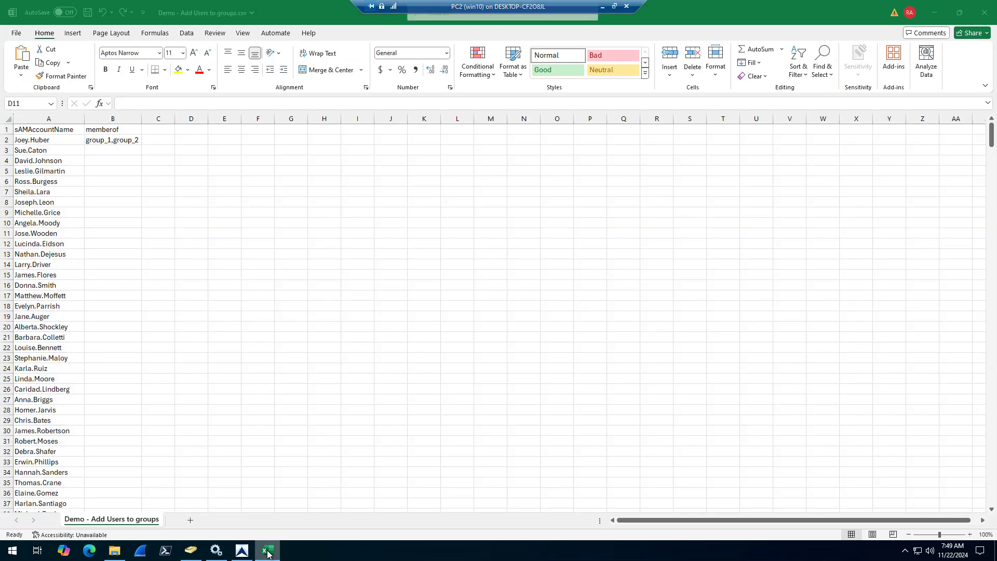
{"action": "left_click", "coordinate": [5, 140]}
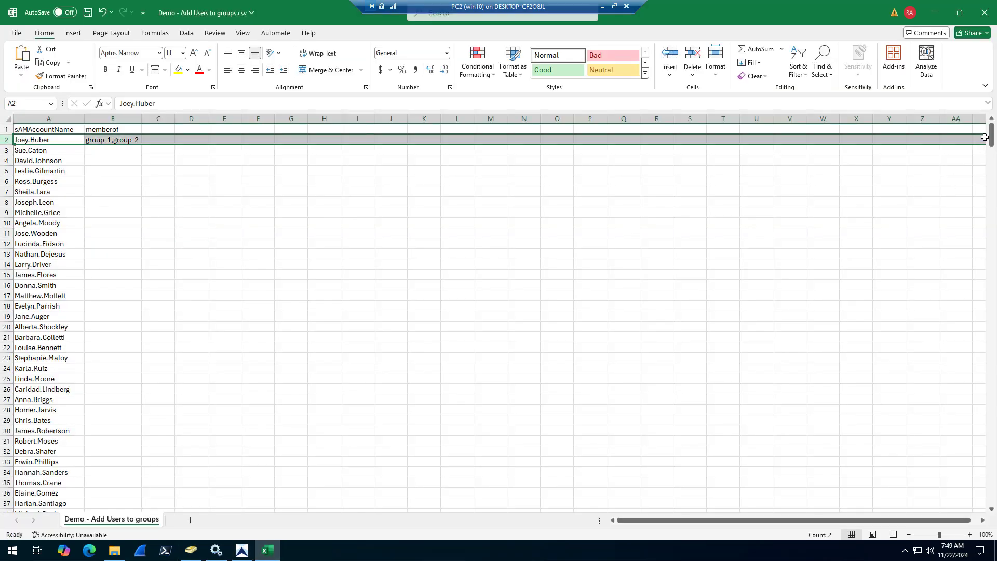
{"action": "left_click_drag", "start_coordinate": [990, 136], "coordinate": [991, 492]}
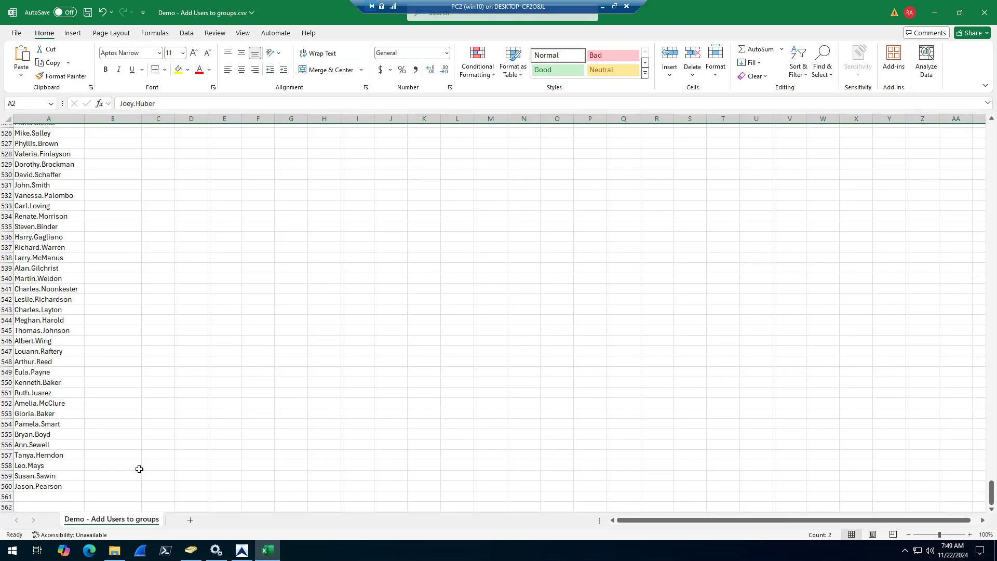
{"action": "left_click", "coordinate": [5, 485], "text": "shift"}
{"action": "key", "text": "ctrl+BackSpace"}
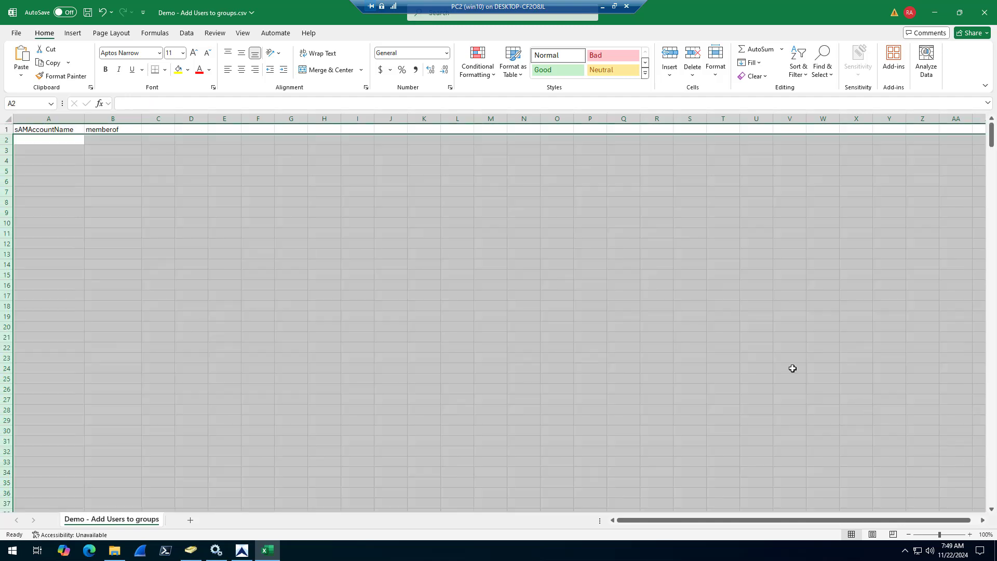
Paste the copied disabled-user rows into the sheet starting at cell A2
{"action": "left_click", "coordinate": [189, 195]}
{"action": "left_click", "coordinate": [38, 139]}
{"action": "key", "text": "ctrl+v"}
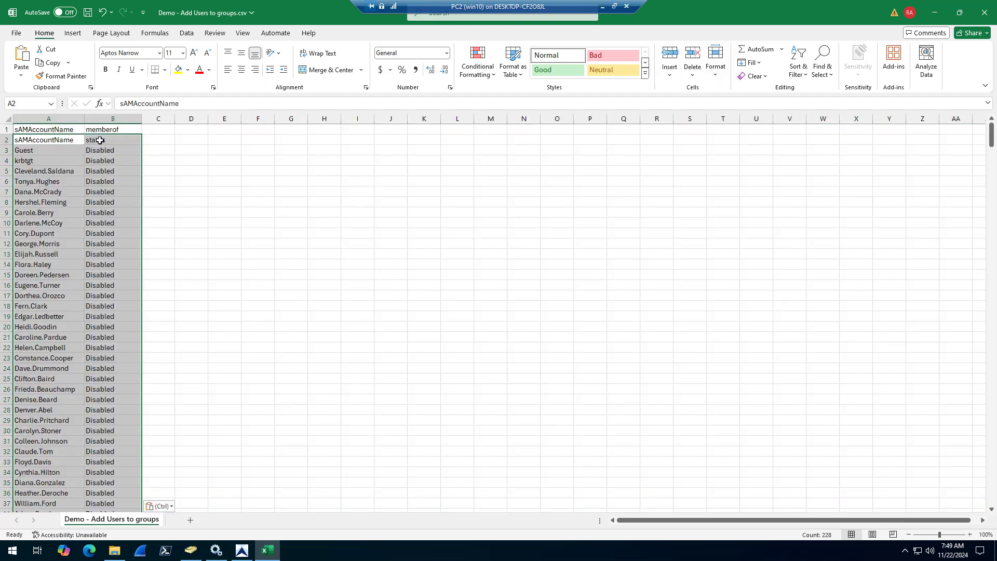
Delete column B with the status values and delete row 2 with the duplicate sAMAccountName header
{"action": "left_click", "coordinate": [100, 140]}
{"action": "right_click", "coordinate": [104, 119]}
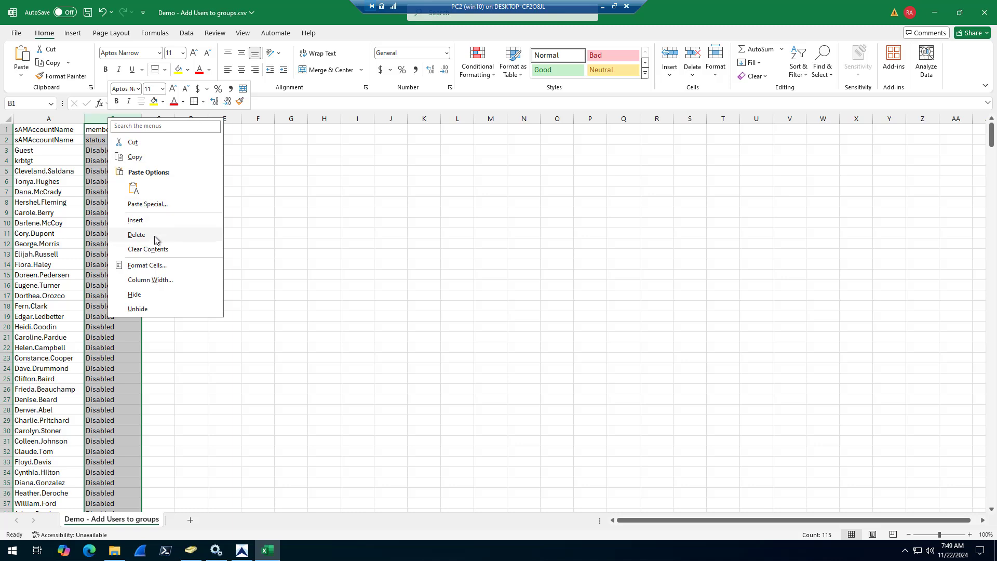
{"action": "left_click", "coordinate": [136, 235]}
{"action": "left_click", "coordinate": [224, 191]}
{"action": "right_click", "coordinate": [6, 140]}
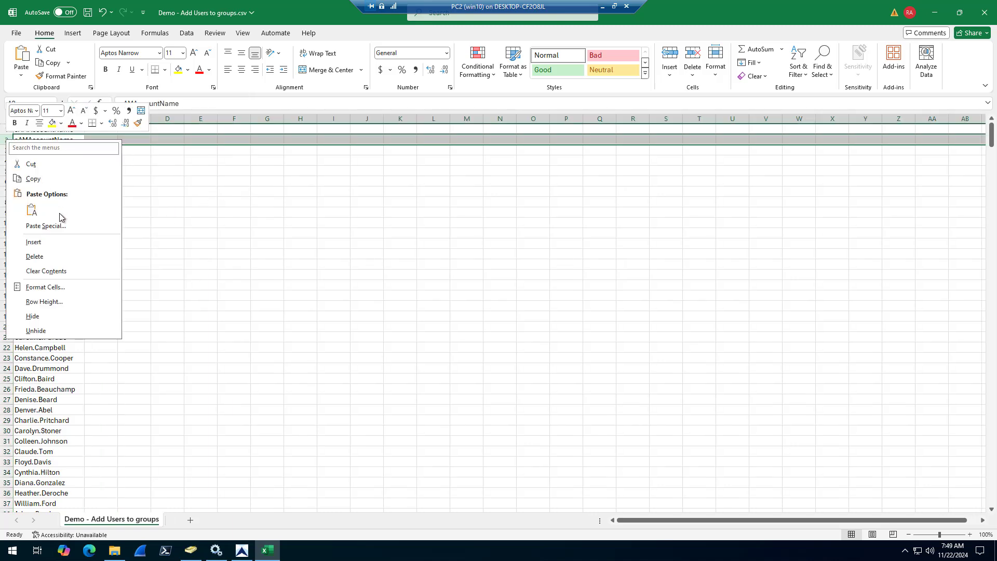
{"action": "left_click", "coordinate": [64, 256]}
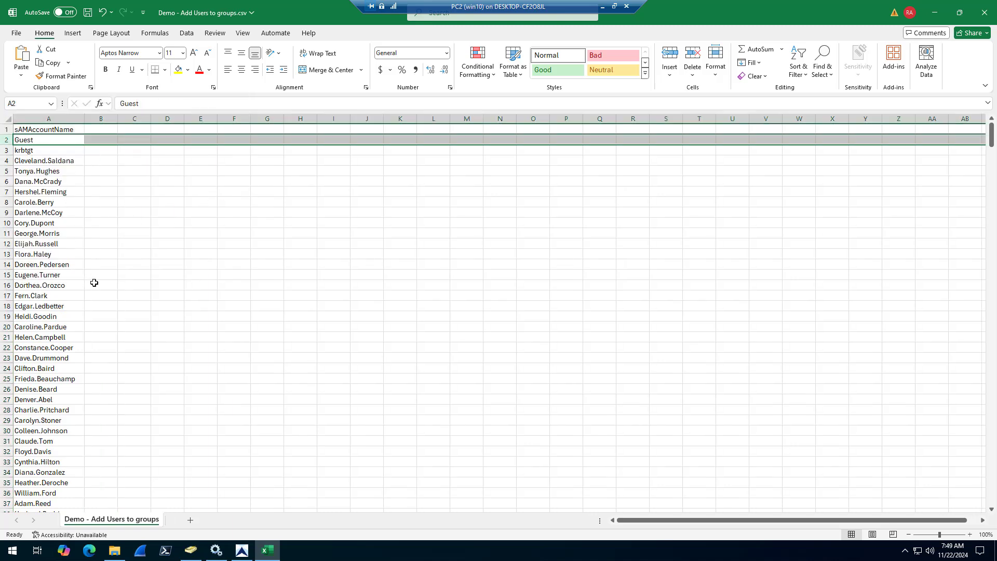
Switch to AD Pro Toolkit, open the User Groups Report under Group Management, and run it for the entire domain
{"action": "scroll", "coordinate": [98, 283], "scroll_direction": "down", "scroll_amount": 8}
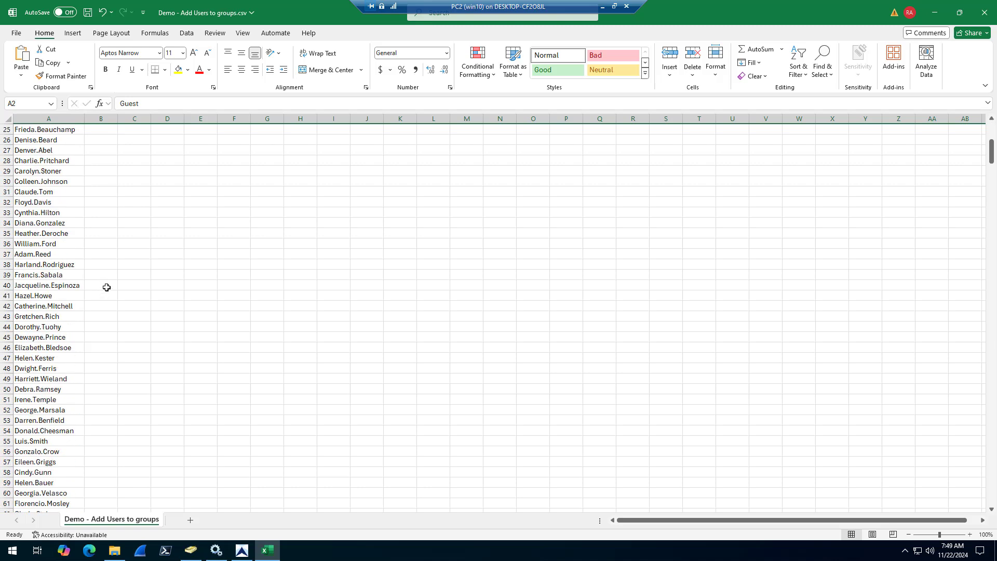
{"action": "scroll", "coordinate": [107, 287], "scroll_direction": "down", "scroll_amount": 6}
{"action": "scroll", "coordinate": [109, 291], "scroll_direction": "up", "scroll_amount": 6}
{"action": "left_click", "coordinate": [240, 551]}
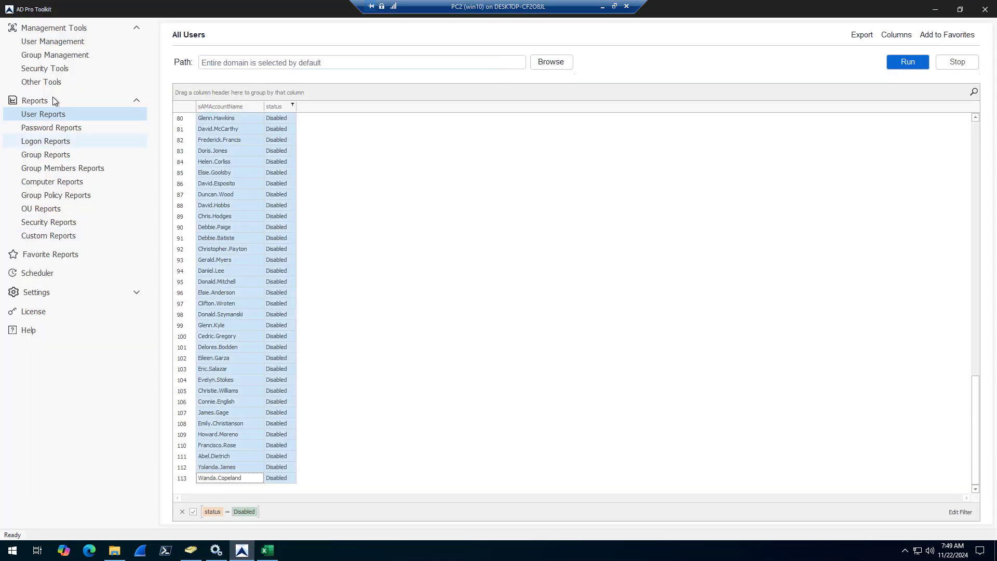
{"action": "left_click", "coordinate": [36, 54]}
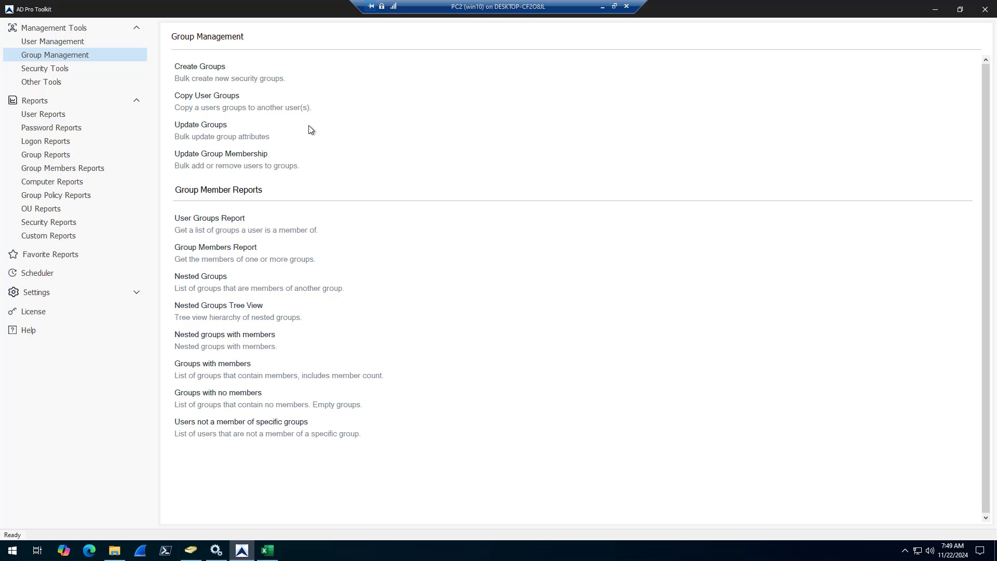
{"action": "left_click", "coordinate": [203, 218]}
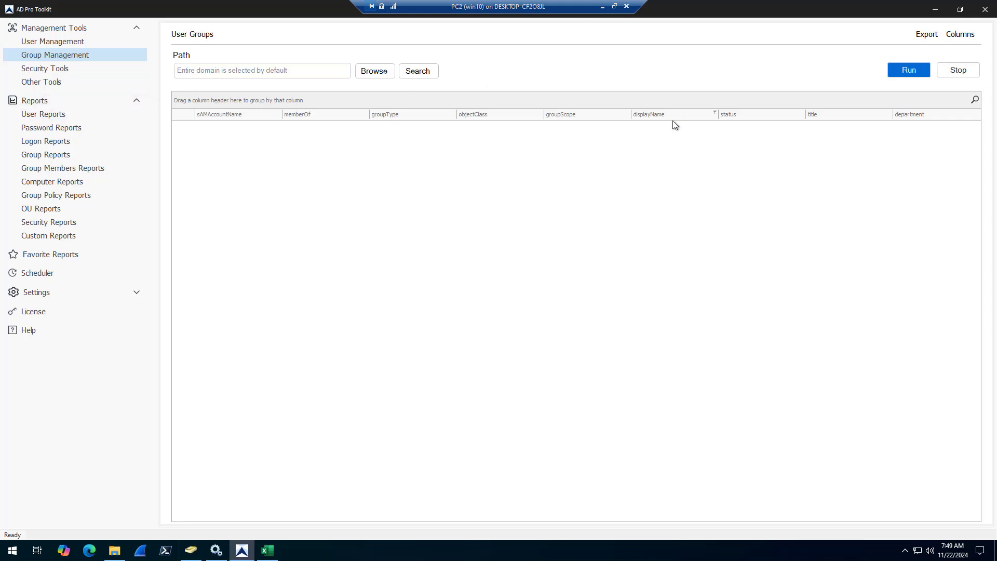
{"action": "left_click", "coordinate": [905, 70]}
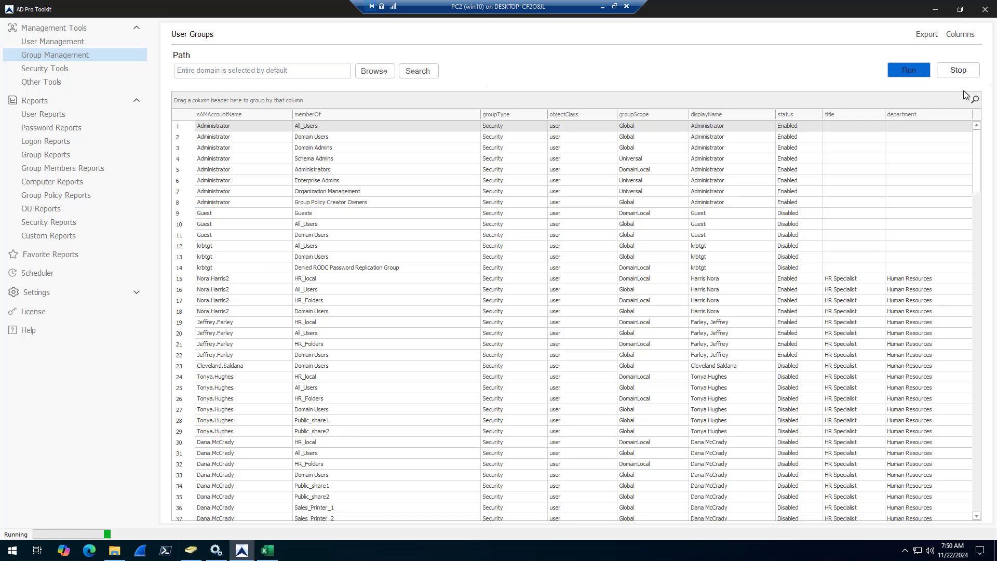
{"action": "left_click", "coordinate": [955, 73]}
Search for a user by first name, select the first matching account, and run the User Groups report for it
{"action": "left_click", "coordinate": [430, 71]}
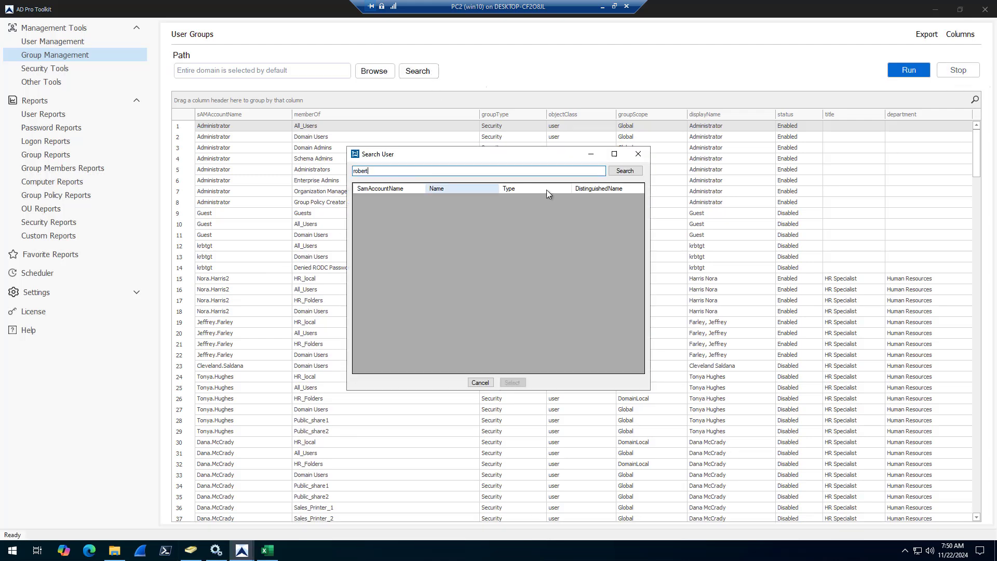
{"action": "left_click", "coordinate": [625, 171]}
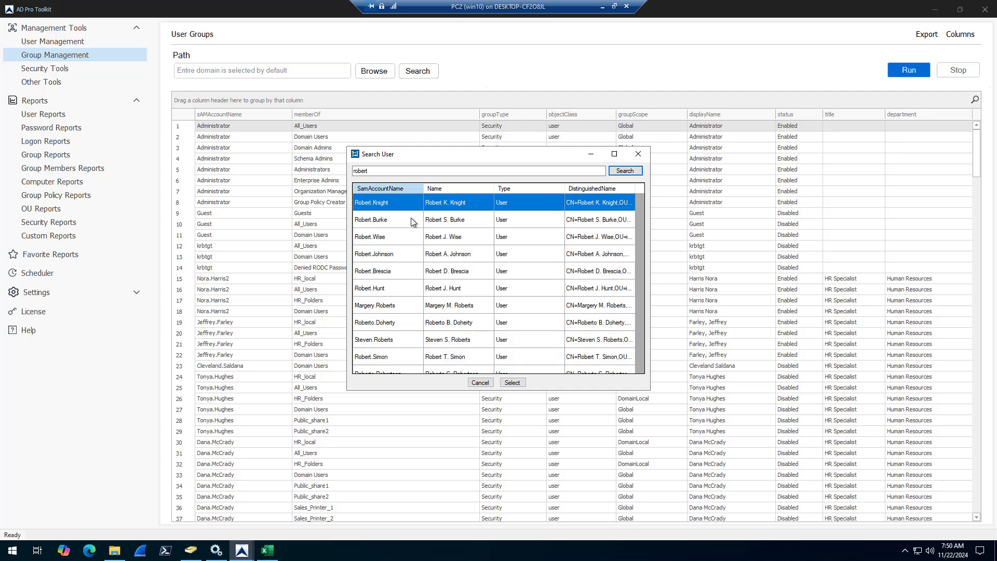
{"action": "left_click", "coordinate": [512, 382]}
{"action": "left_click", "coordinate": [914, 65]}
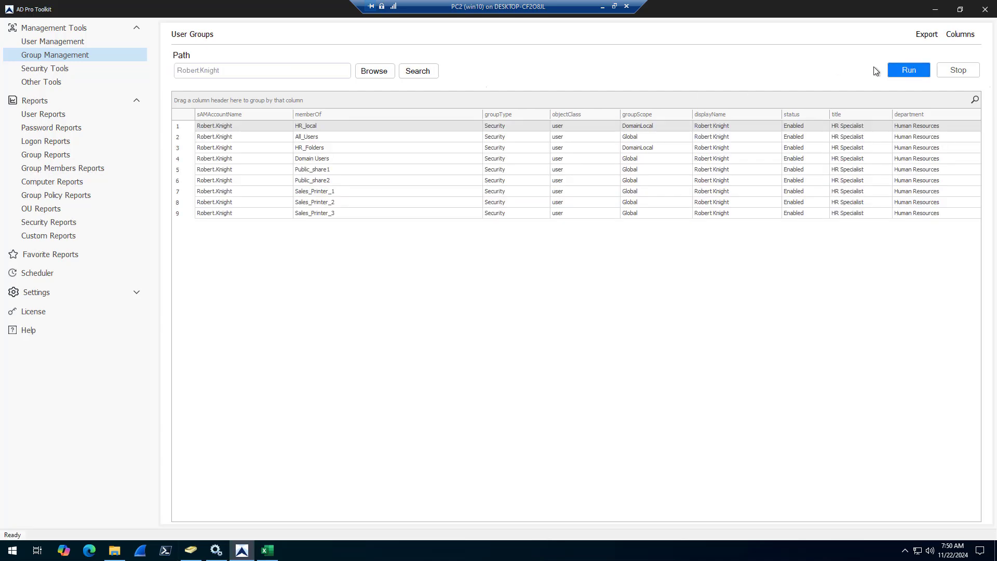
{"action": "left_click_drag", "start_coordinate": [237, 71], "coordinate": [177, 70]}
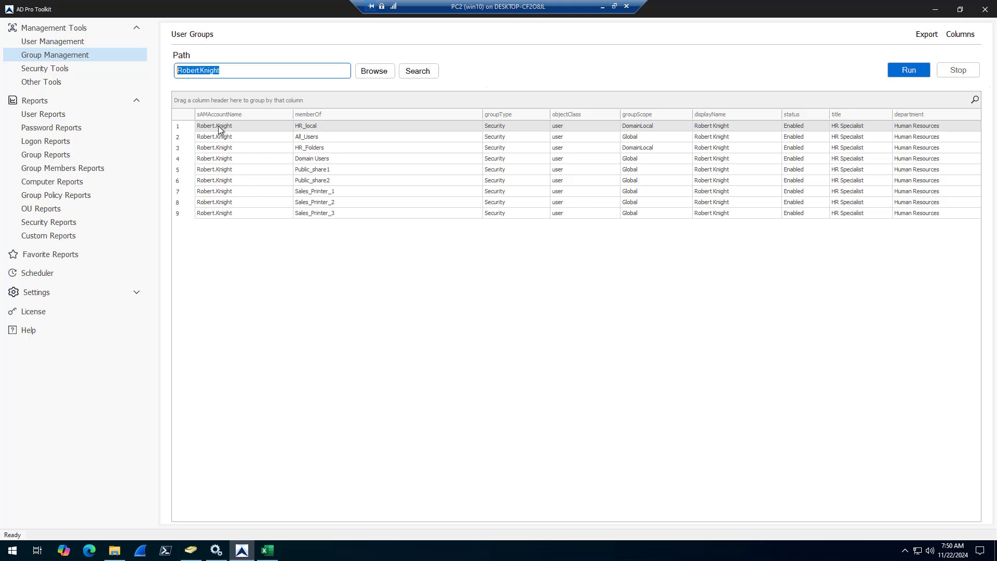
Open the Group Members Report under Group Management, find the Domain Admins group by searching "admins", and run the report for it
{"action": "left_click", "coordinate": [58, 55]}
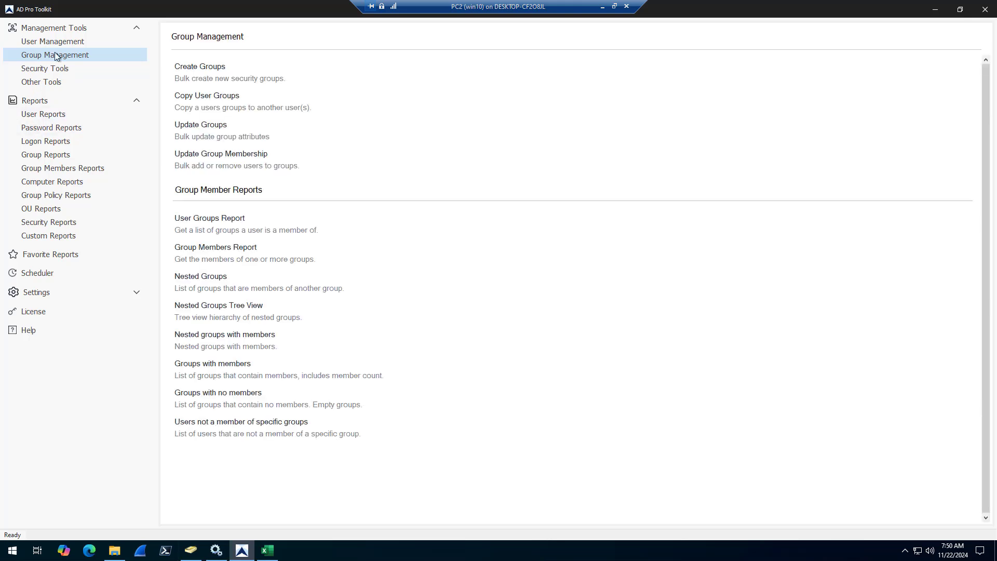
{"action": "left_click", "coordinate": [203, 250]}
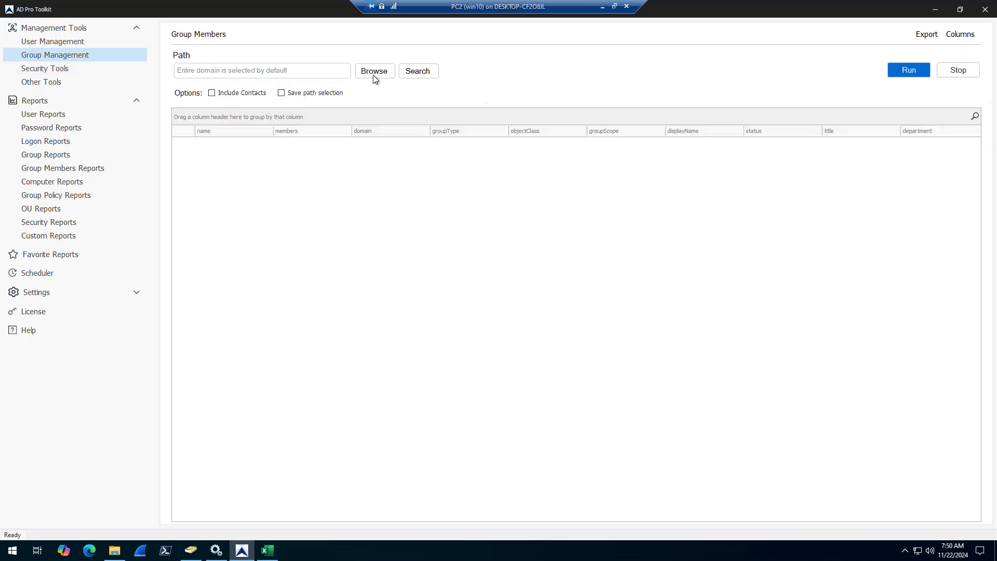
{"action": "left_click", "coordinate": [427, 74]}
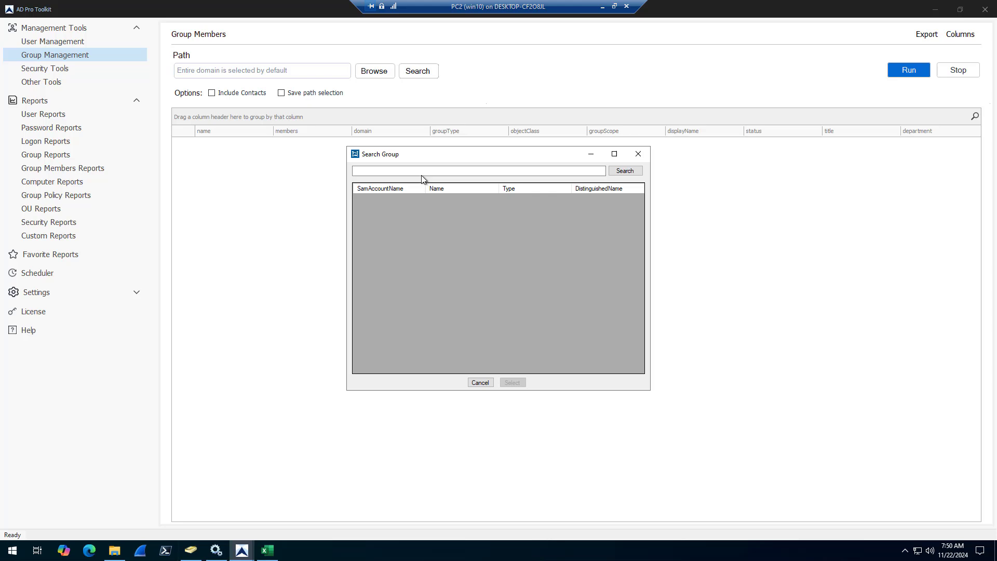
{"action": "left_click", "coordinate": [424, 172]}
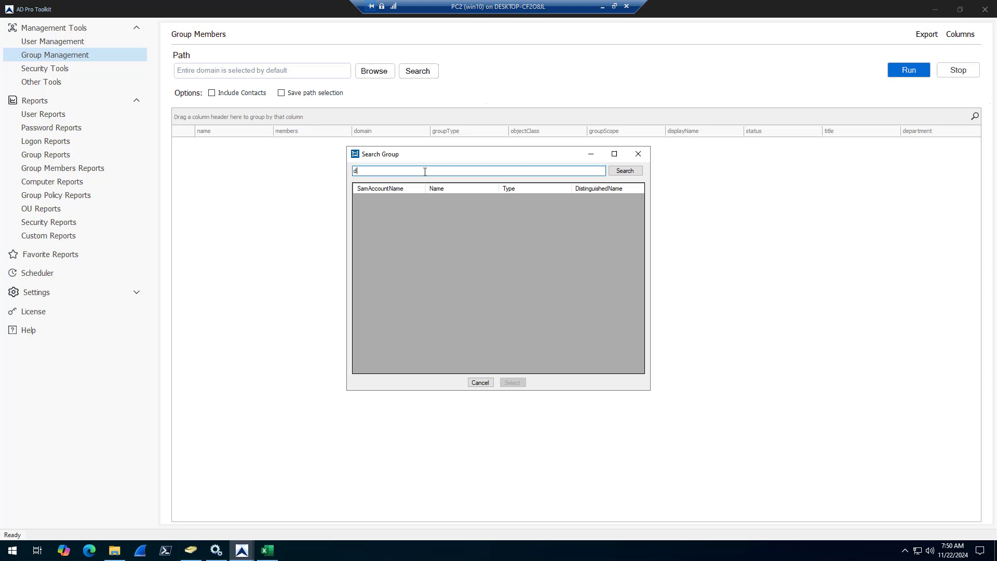
{"action": "left_click", "coordinate": [629, 176]}
{"action": "left_click", "coordinate": [387, 241]}
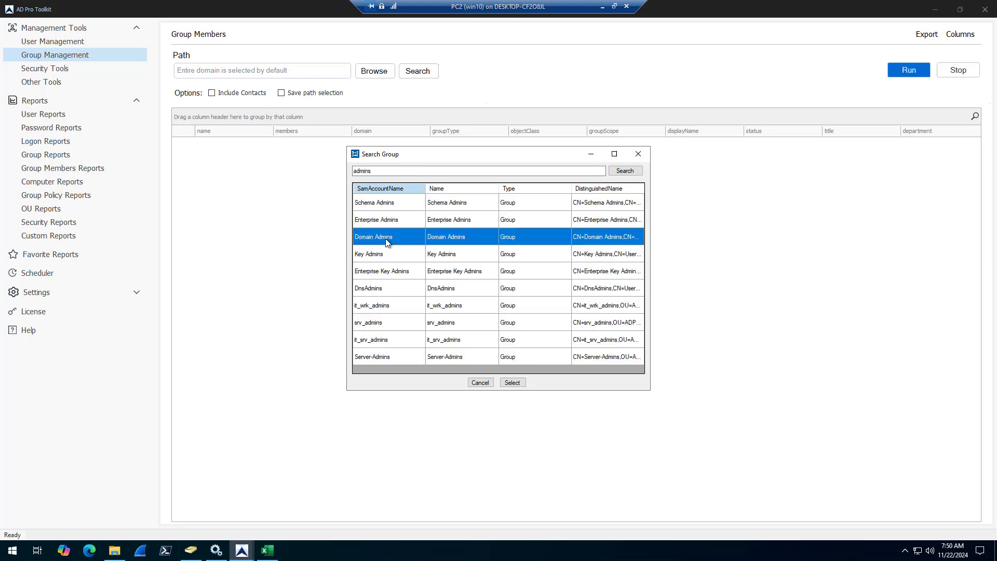
{"action": "left_click", "coordinate": [512, 384]}
{"action": "left_click", "coordinate": [908, 70]}
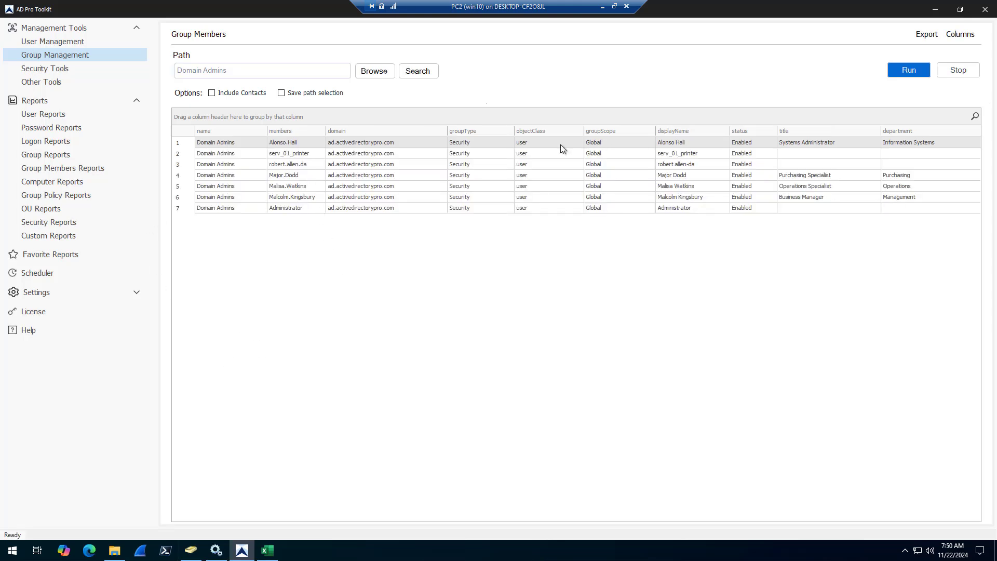
Check which attributes can be added as report columns and which export formats are offered, leaving both unchanged
{"action": "left_click", "coordinate": [960, 33]}
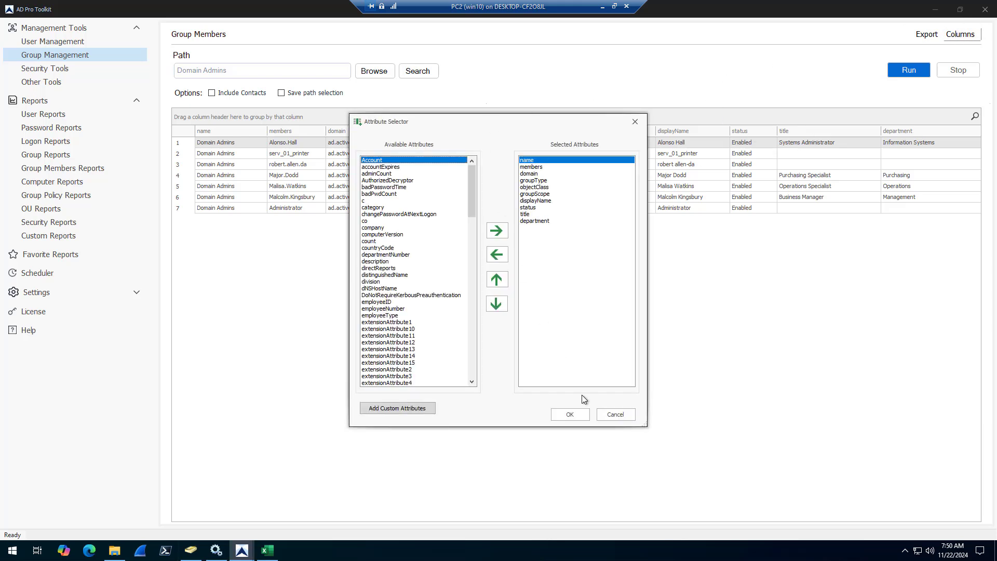
{"action": "left_click", "coordinate": [615, 414]}
{"action": "left_click", "coordinate": [928, 35]}
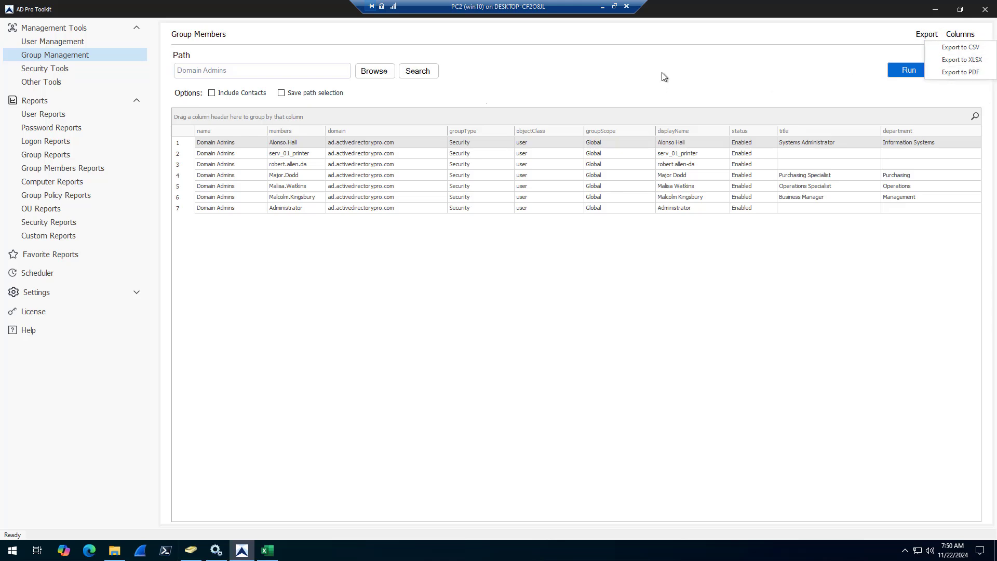
{"action": "left_click", "coordinate": [492, 74]}
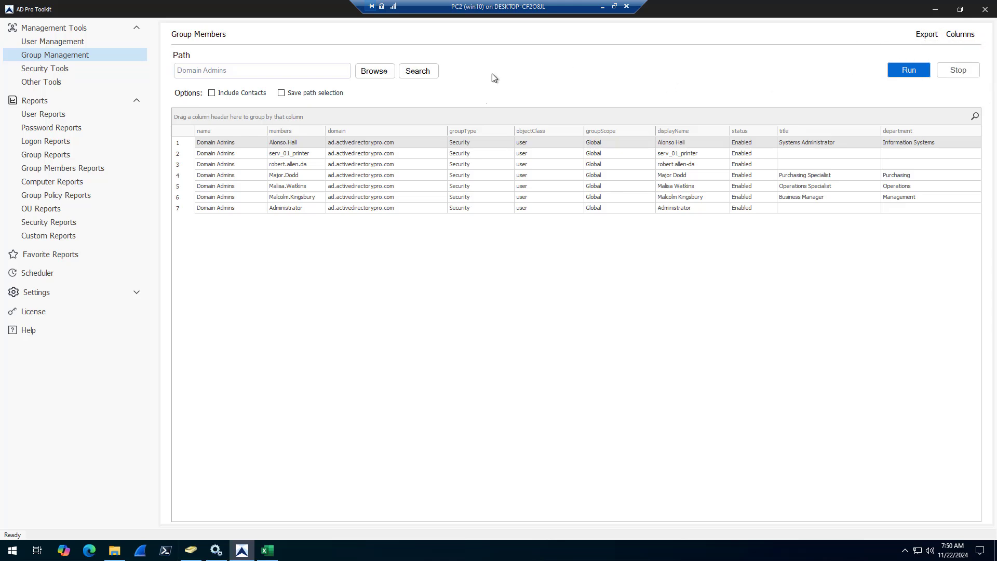
Browse for the report's path and expand the ad.activedirectorypro.com domain to list its containers
{"action": "left_click", "coordinate": [373, 71]}
{"action": "left_click", "coordinate": [389, 186]}
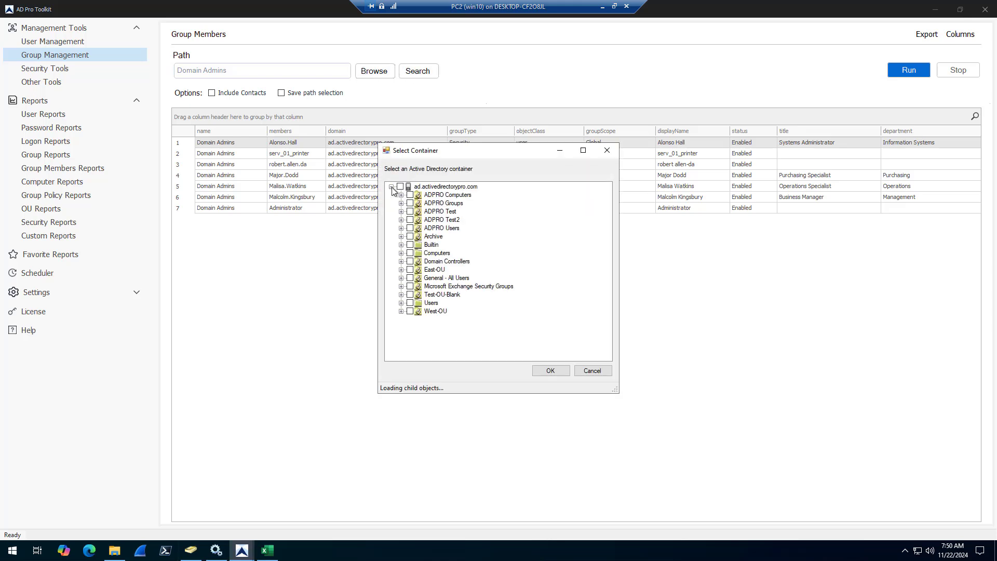